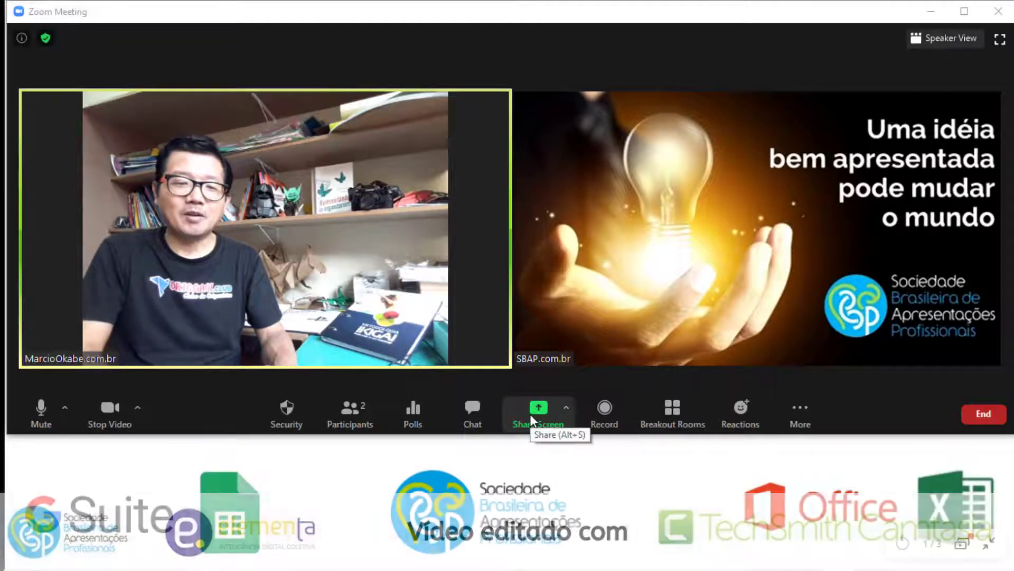
Open Zoom's share picker to choose a screen or window to share.
click(535, 413)
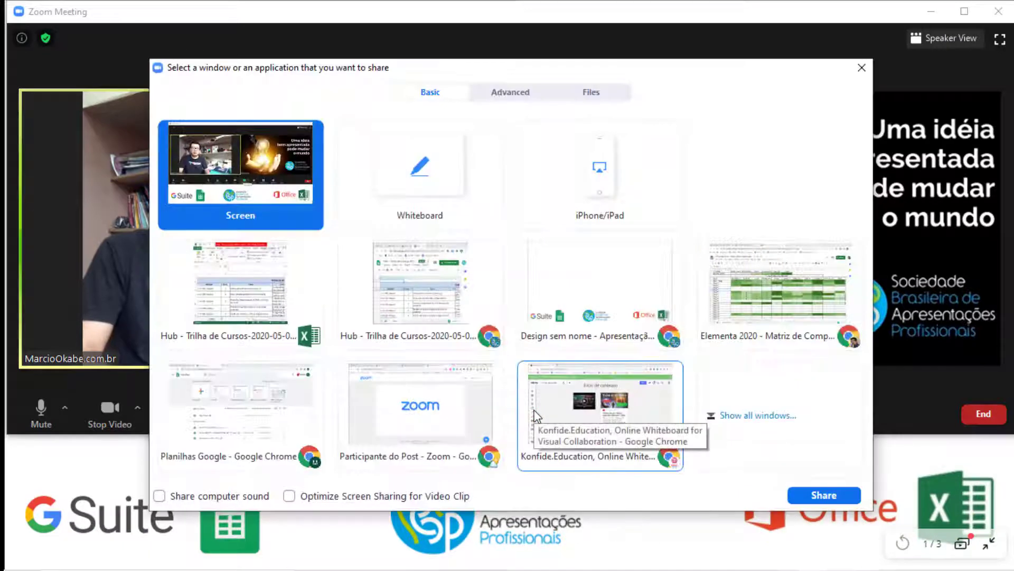
Share the whole screen, then maximize Excel, scroll through the Trilha de Cursos rows, and restore it.
click(825, 497)
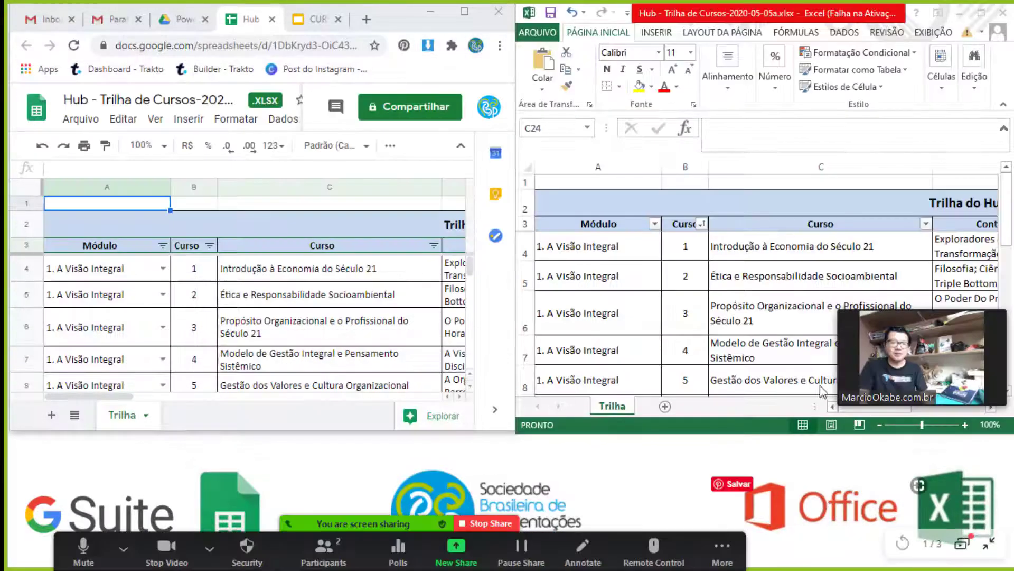
mouse_move(904, 311)
mouse_down()
mouse_move(605, 460)
mouse_move(646, 457)
mouse_up()
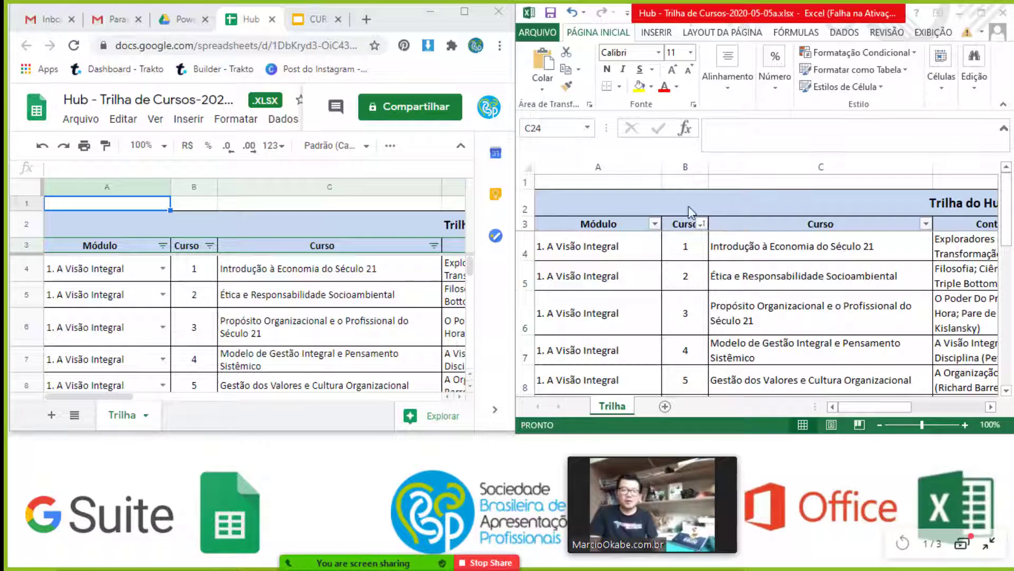
click(984, 17)
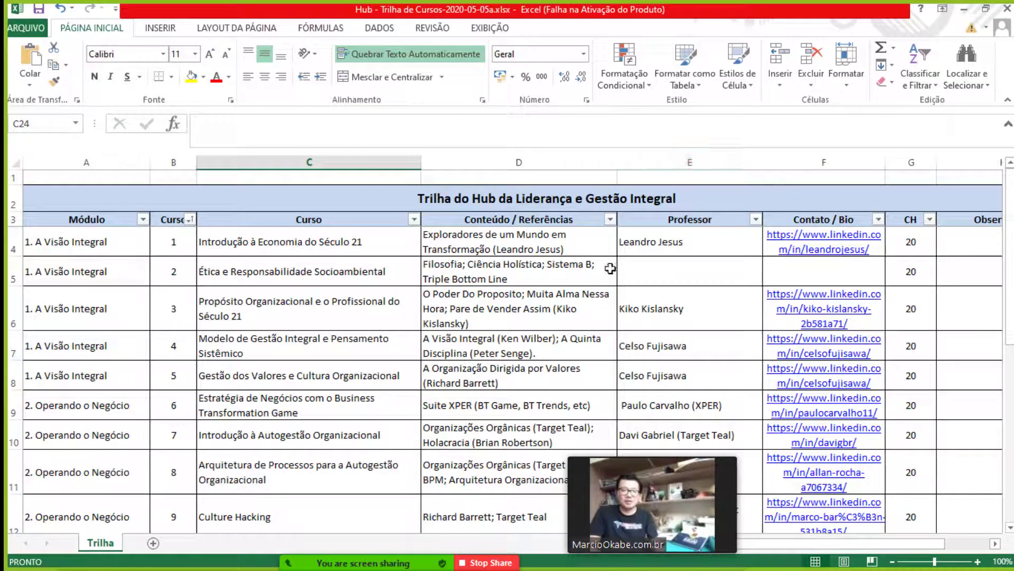
scroll(617, 308, down, 7)
scroll(617, 308, down, 3)
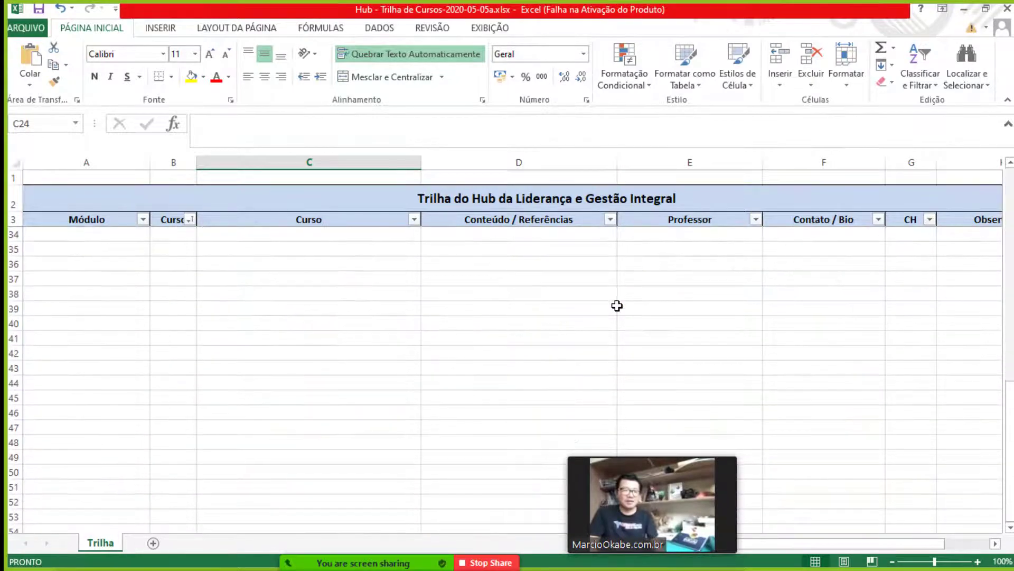
scroll(617, 306, up, 6)
scroll(617, 306, up, 2)
scroll(617, 306, up, 2)
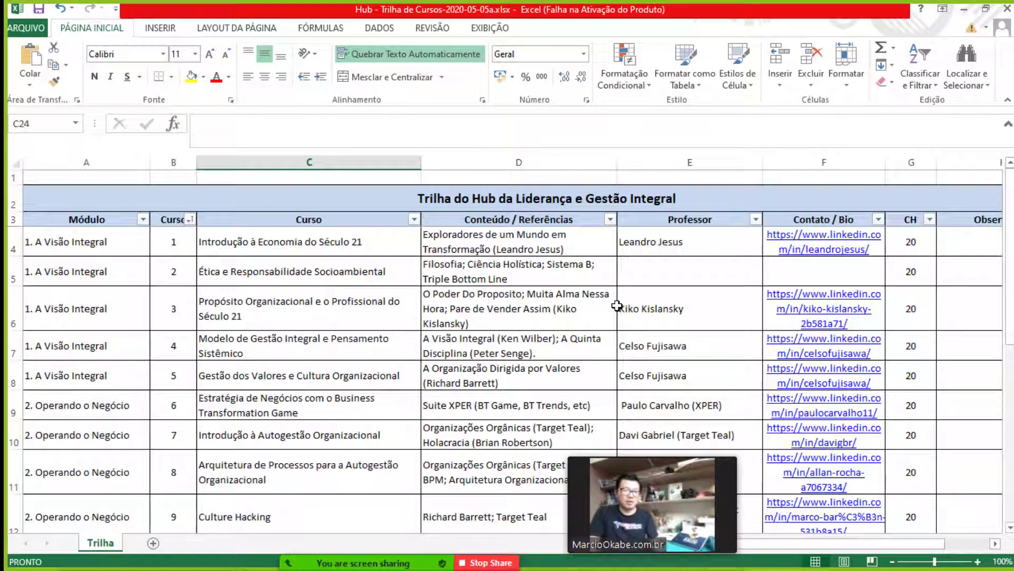
click(986, 10)
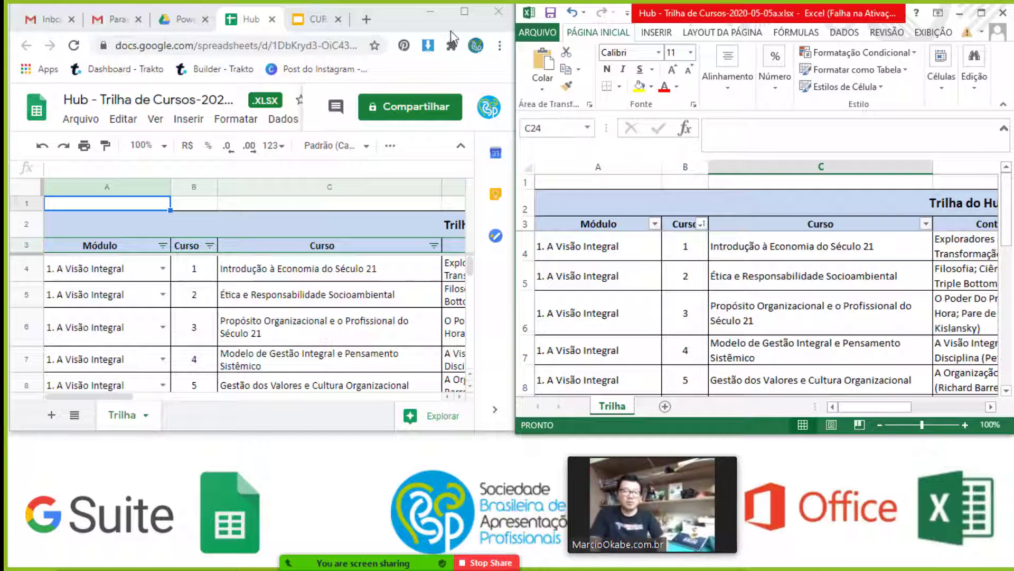
click(464, 13)
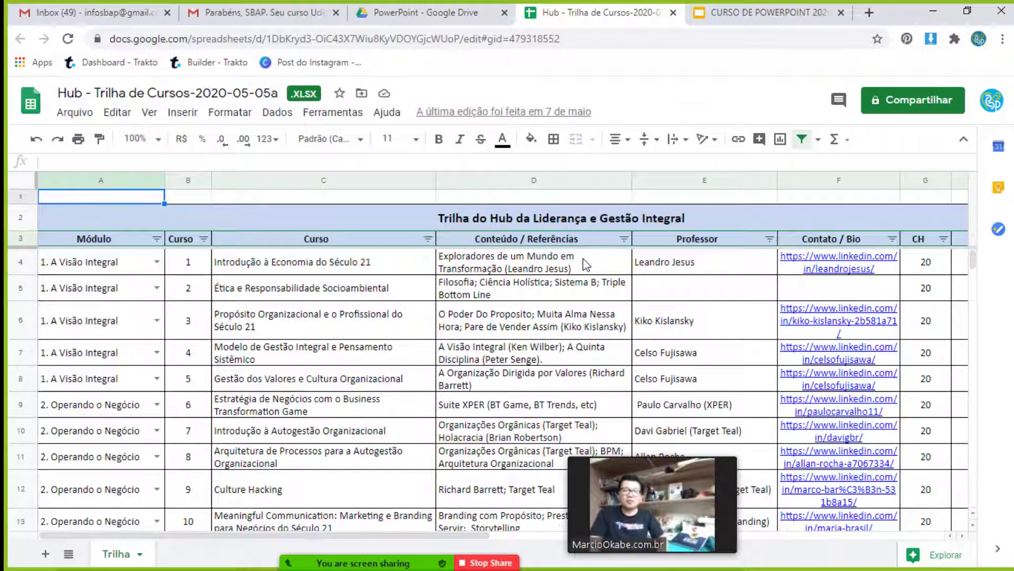
click(117, 113)
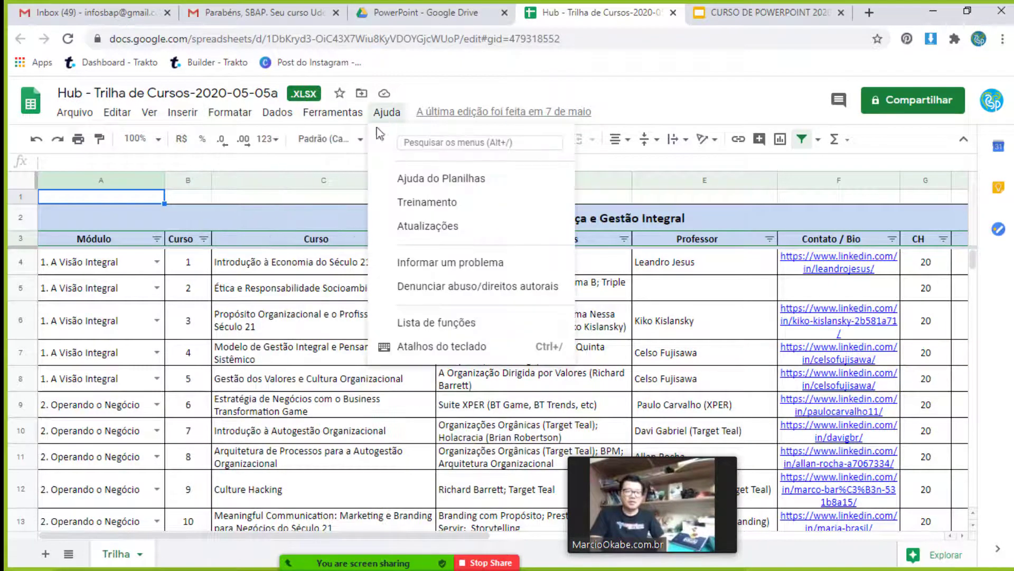
click(241, 113)
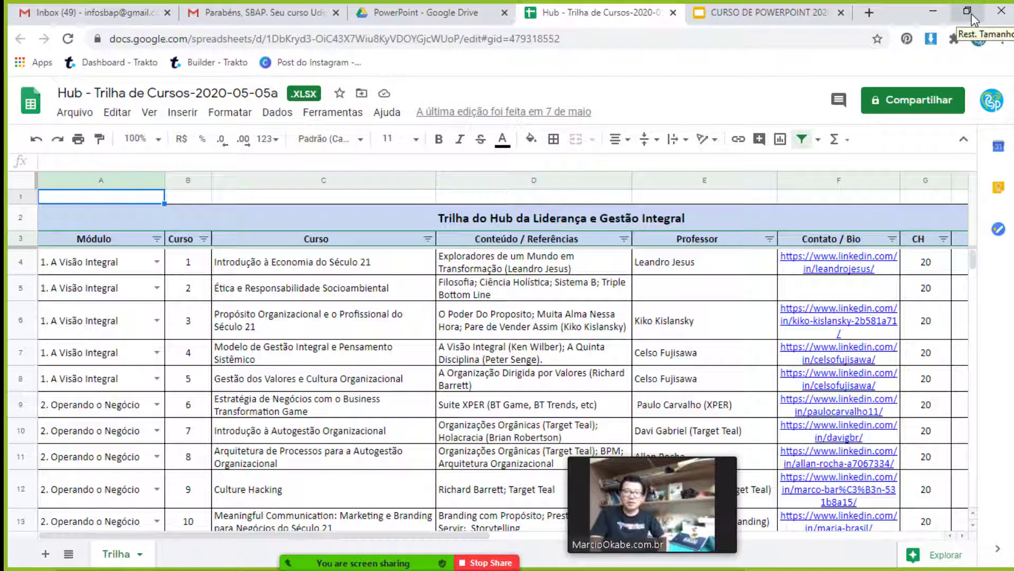
click(972, 14)
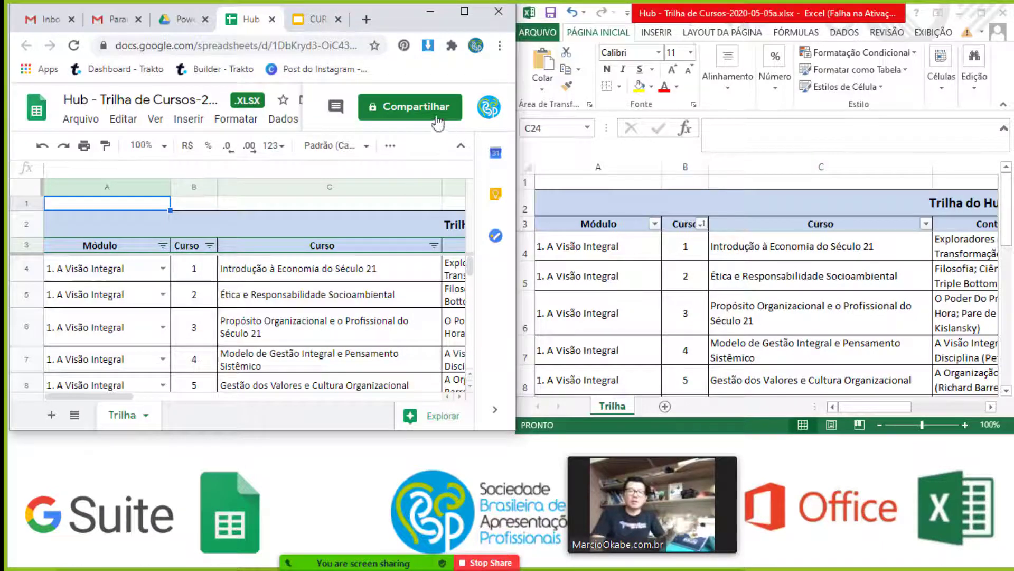
Set the sheet's link access to Qualquer pessoa com o link.
click(417, 109)
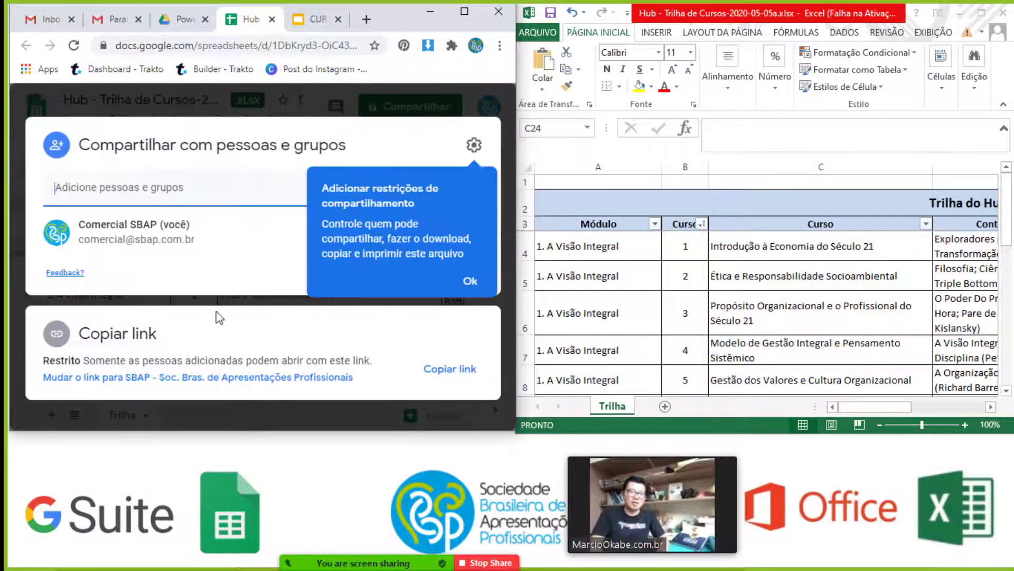
click(464, 12)
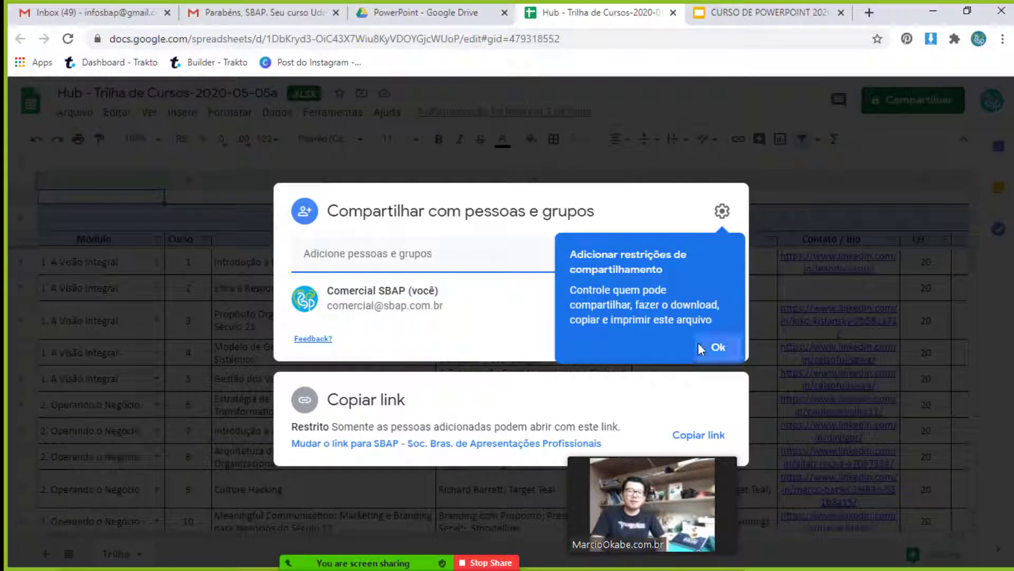
click(719, 350)
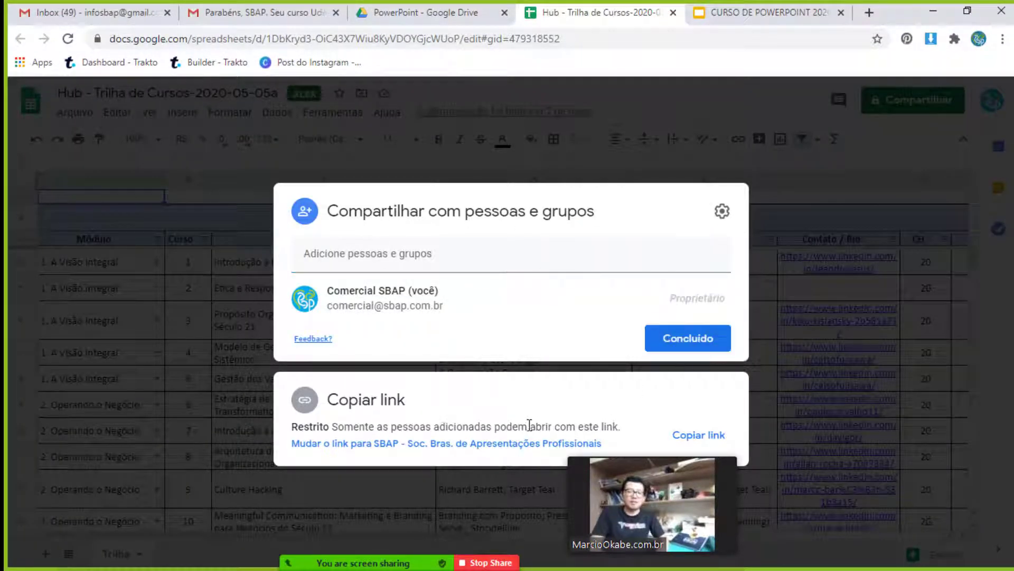
click(493, 447)
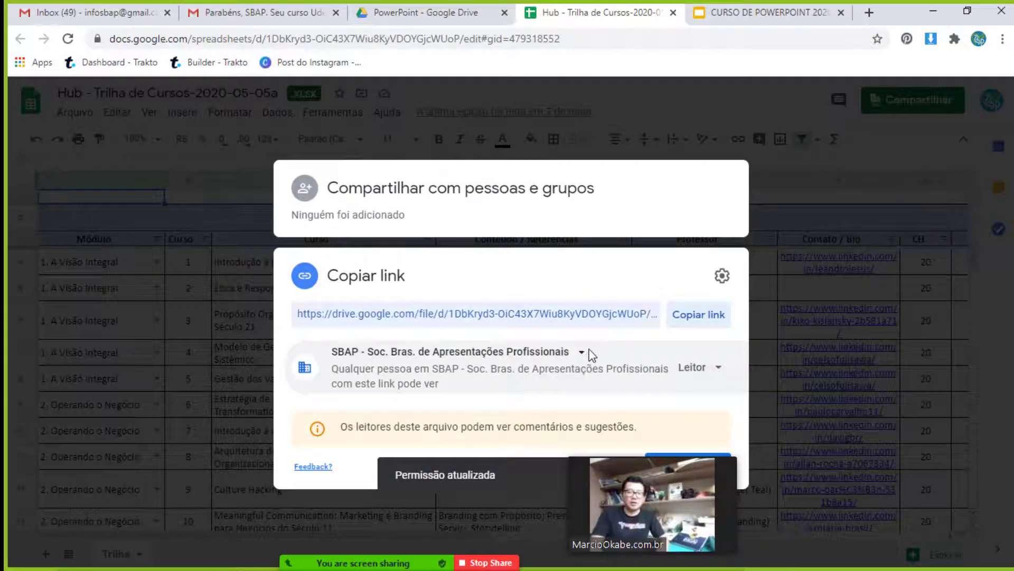
click(581, 353)
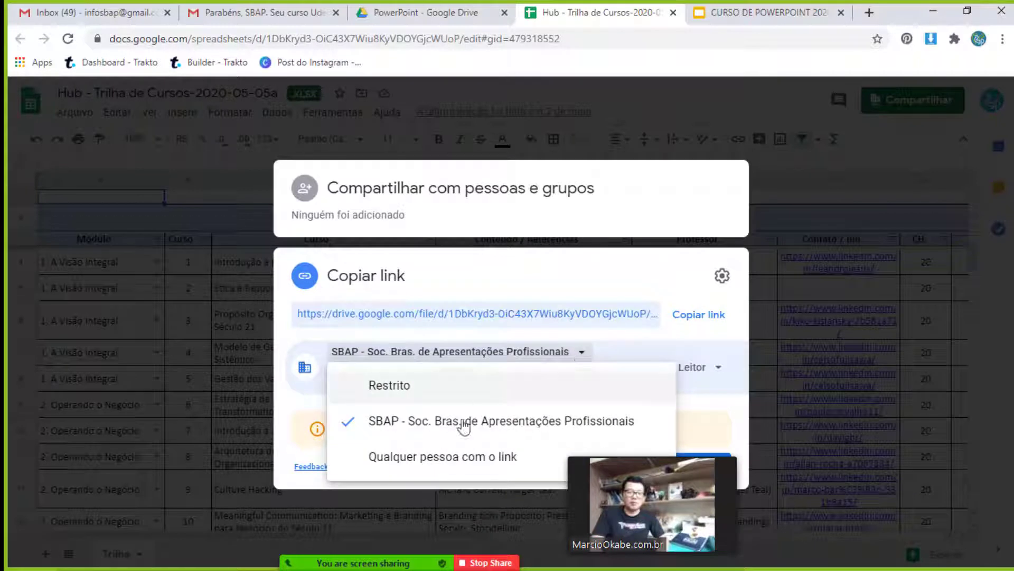
click(451, 460)
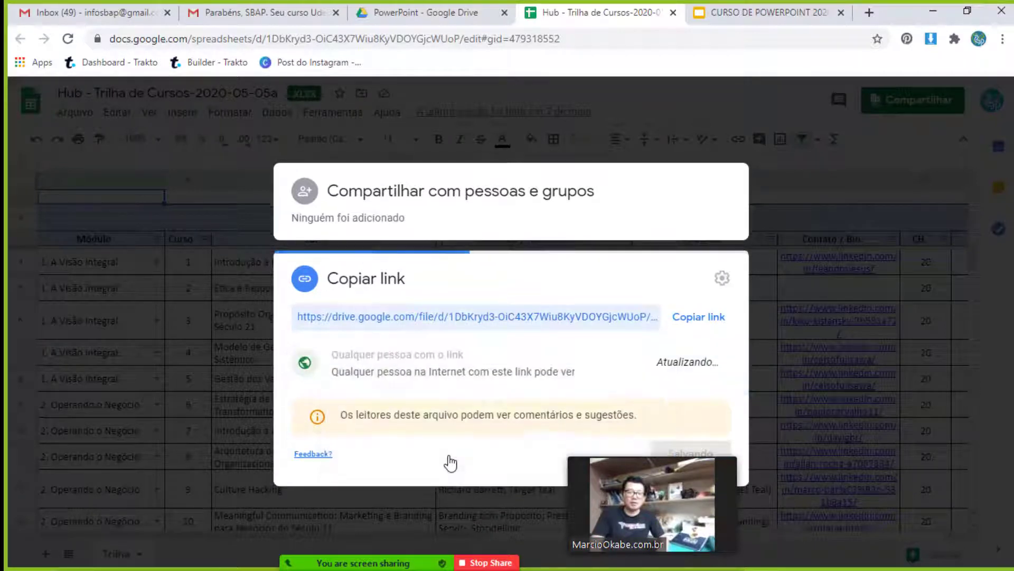
drag(581, 481, 862, 388)
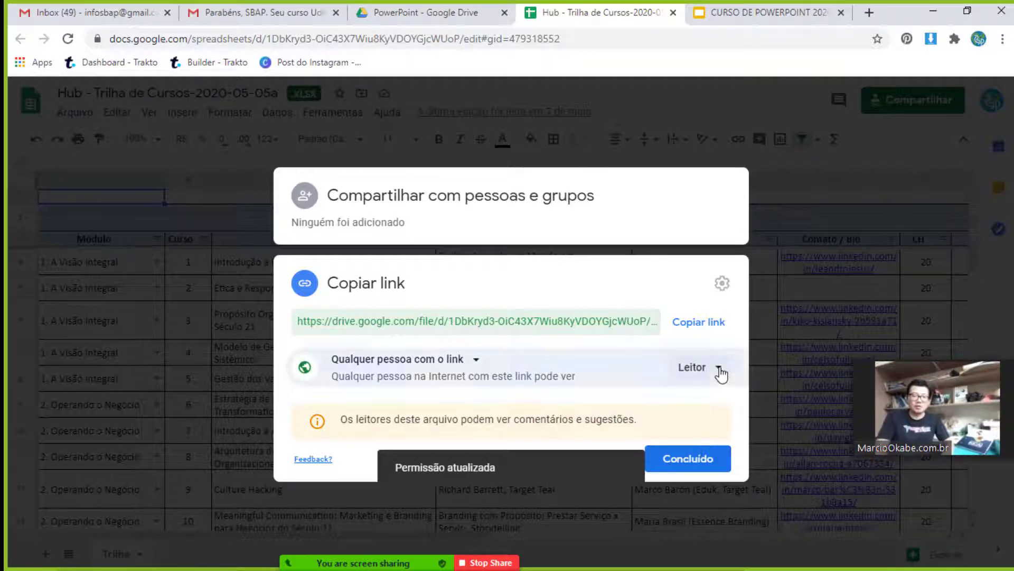
Give link users Editor permission, copy the share link, and finish with Concluído.
click(719, 368)
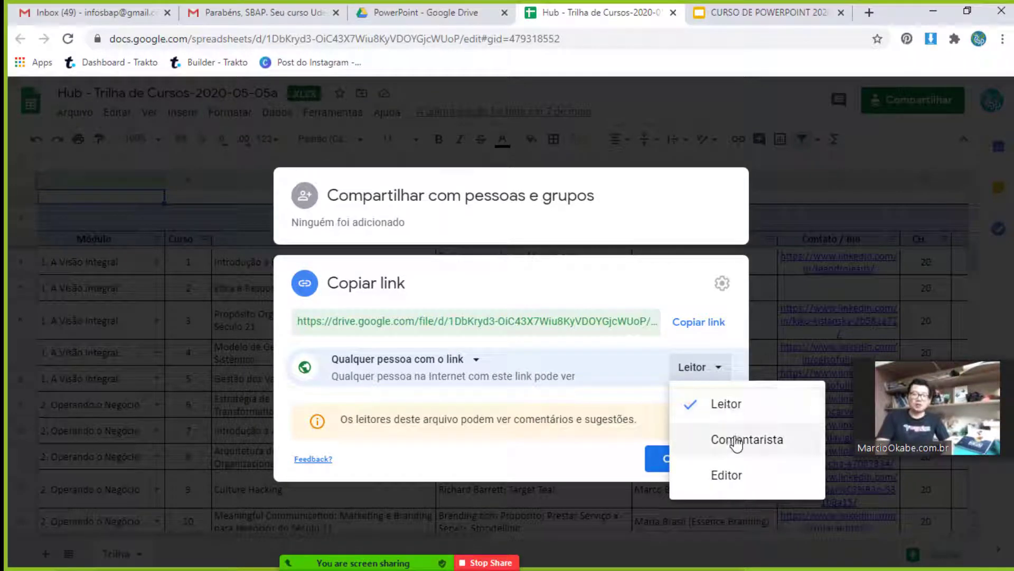
click(727, 477)
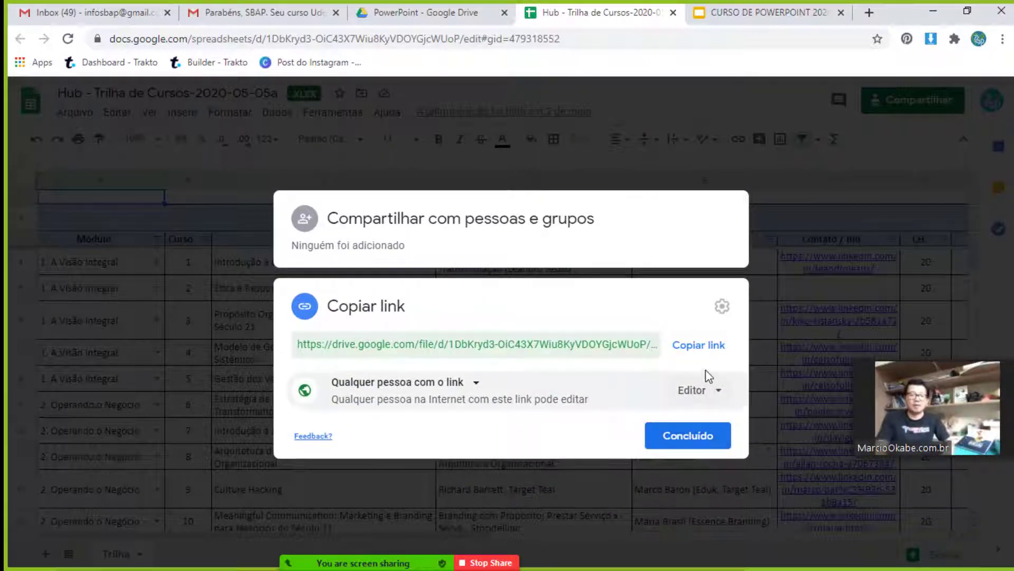
click(707, 346)
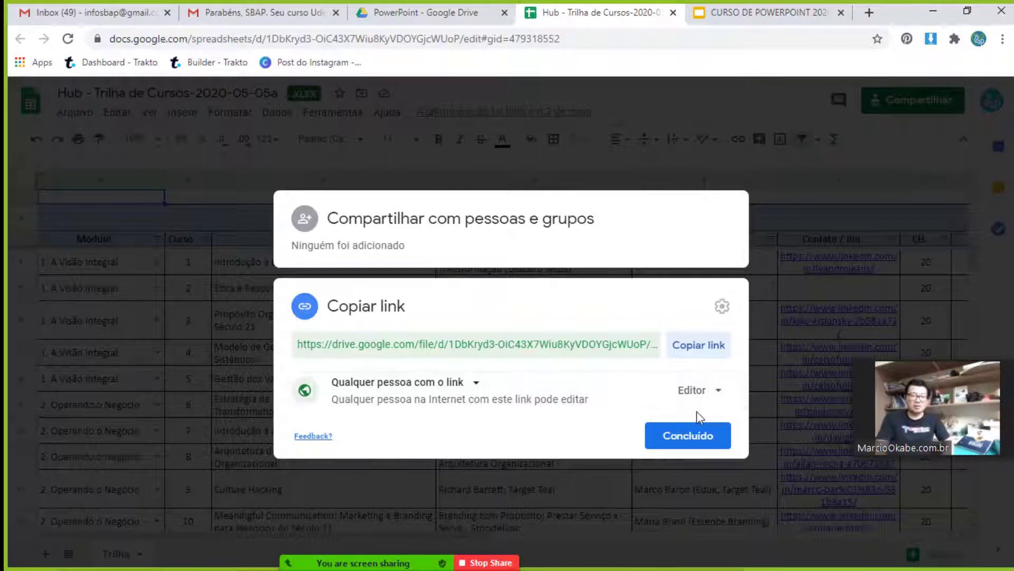
click(690, 441)
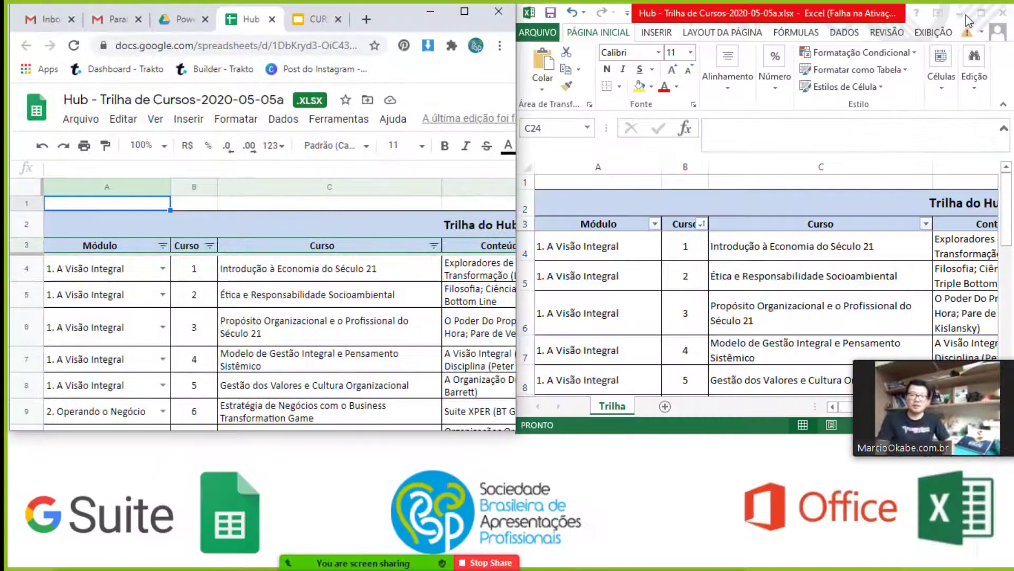
Switch to the 'Elementa 2020 - Matriz de Competências' browser window.
mouse_move(932, 370)
mouse_down()
mouse_move(758, 406)
mouse_move(643, 451)
mouse_up()
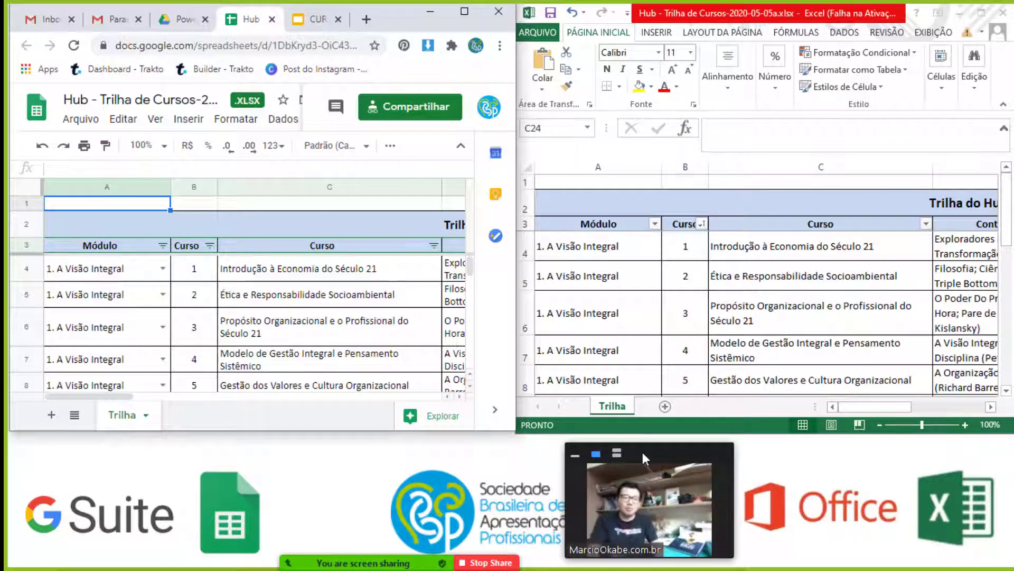
key(alt+Tab)
key(alt+Tab)
key(alt+Tab)
key(alt+Tab)
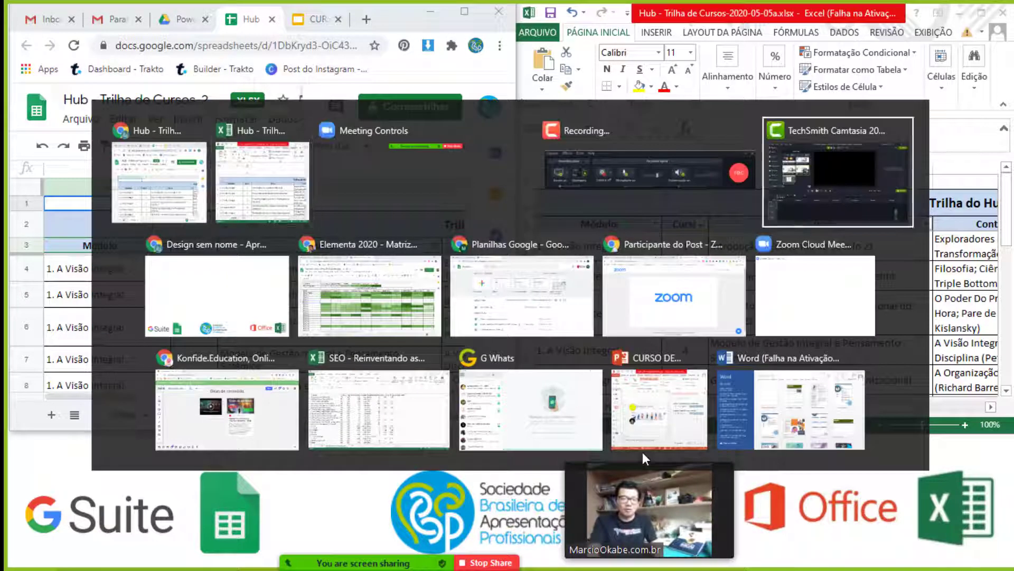
key(alt+Tab)
key(alt+Tab)
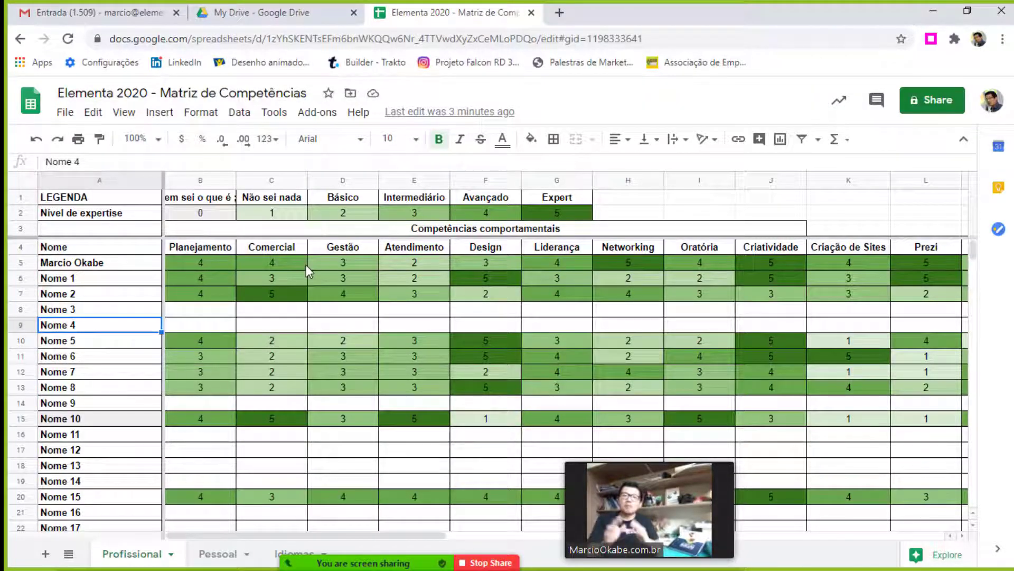
Change the Prezi header in L4 to Miro.com.
click(218, 251)
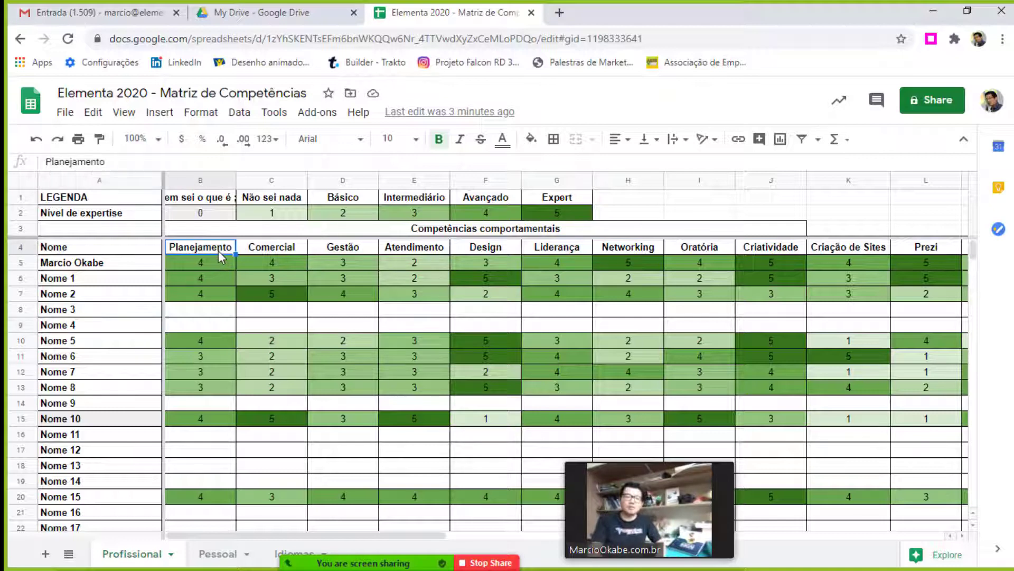
key(Right)
key(Right)
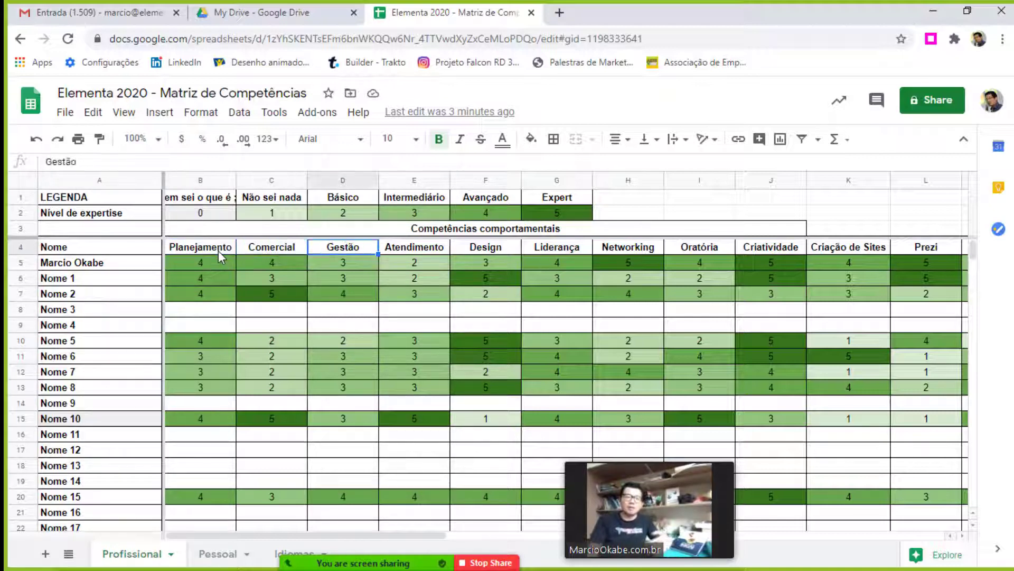
key(Right)
key(Right)
key(Right)
key(Right)
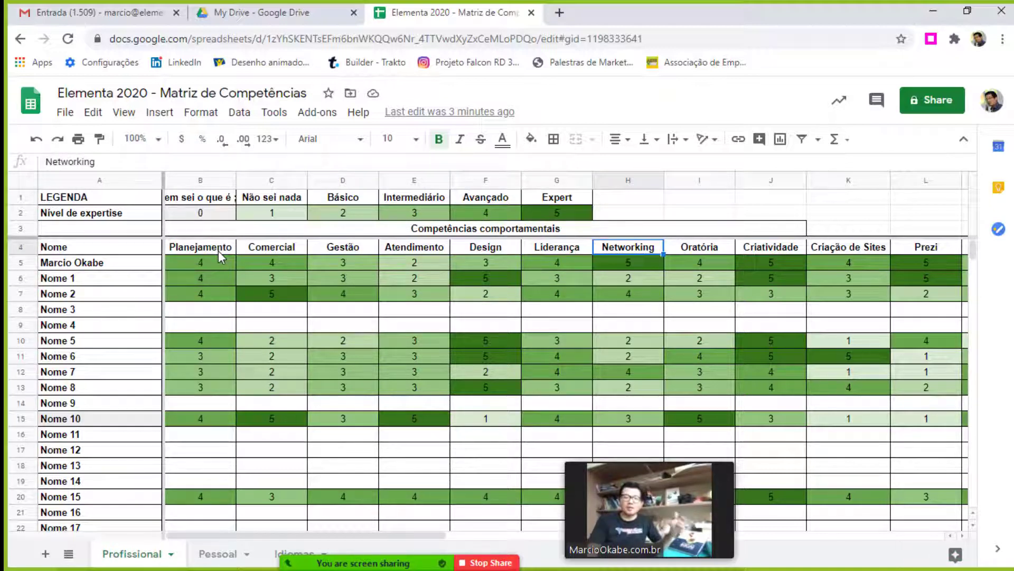
key(Right)
key(Right)
key(Right)
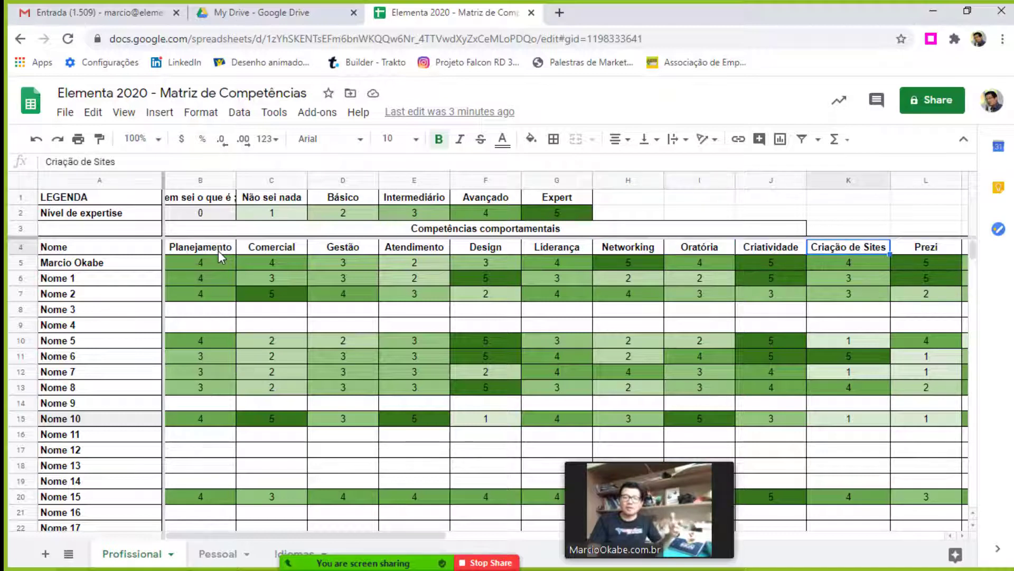
key(Right)
key(Right)
key(Left)
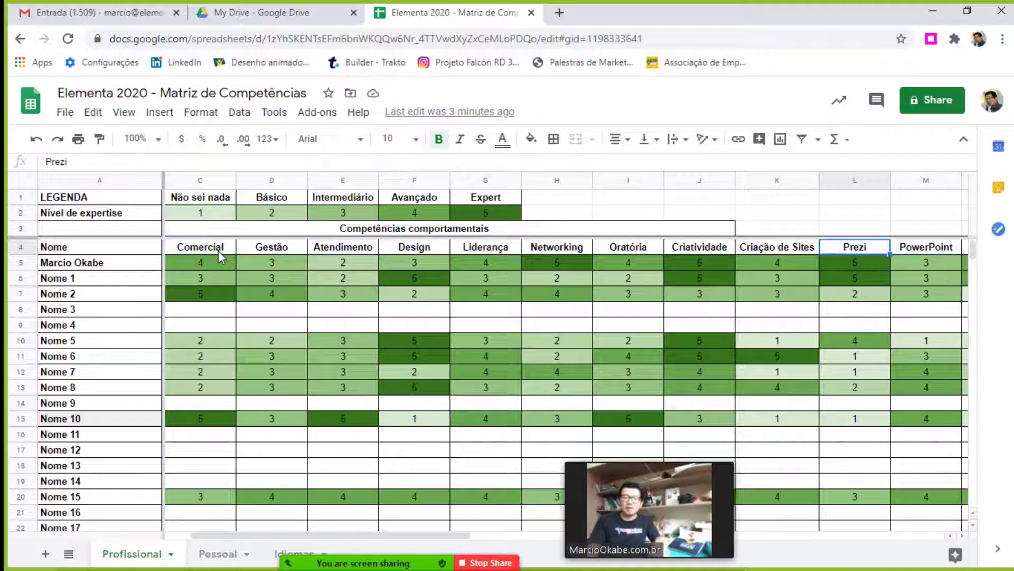
text(Miri)
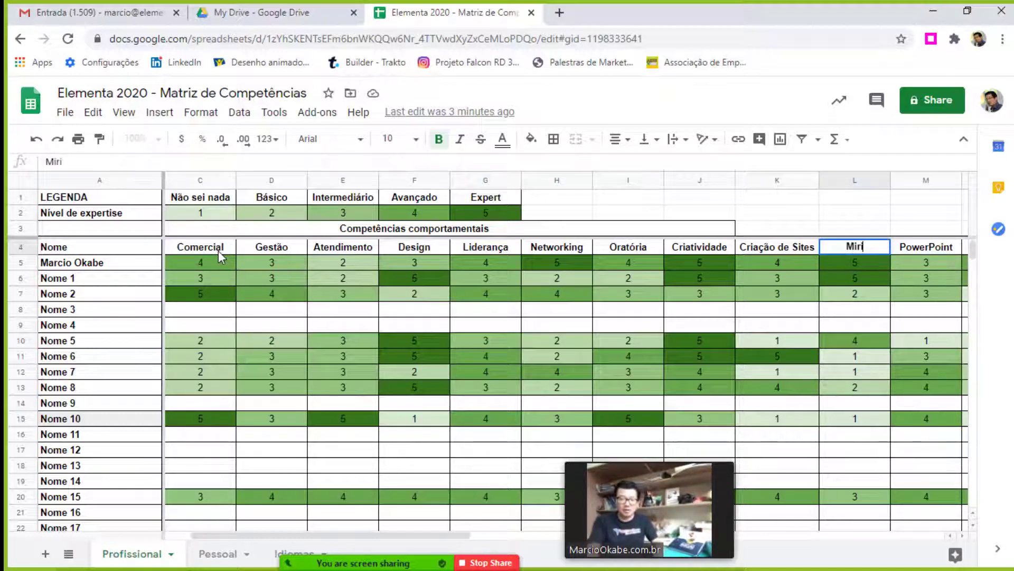
text(o.co)
key(BackSpace)
key(BackSpace)
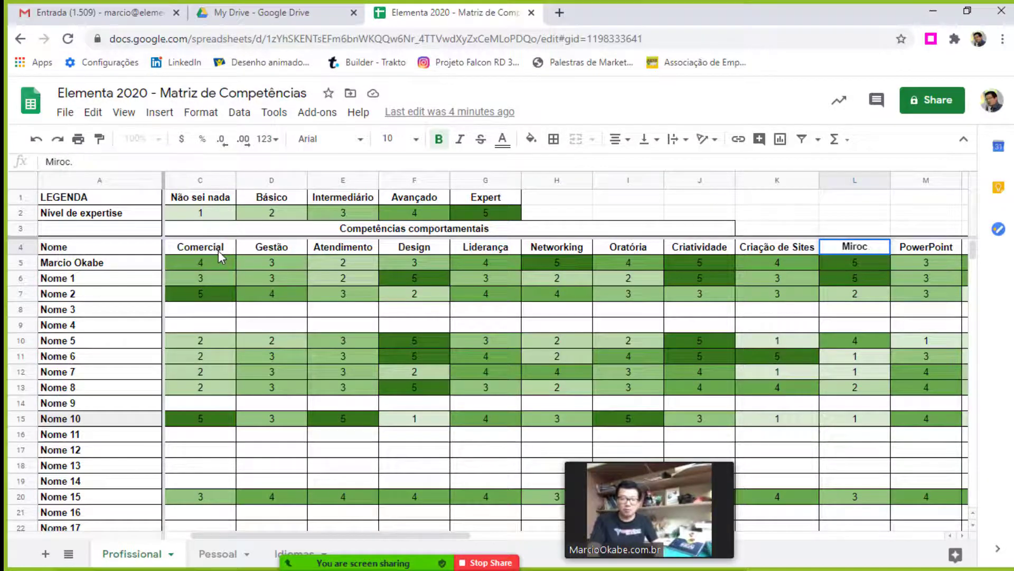
text(com)
key(Return)
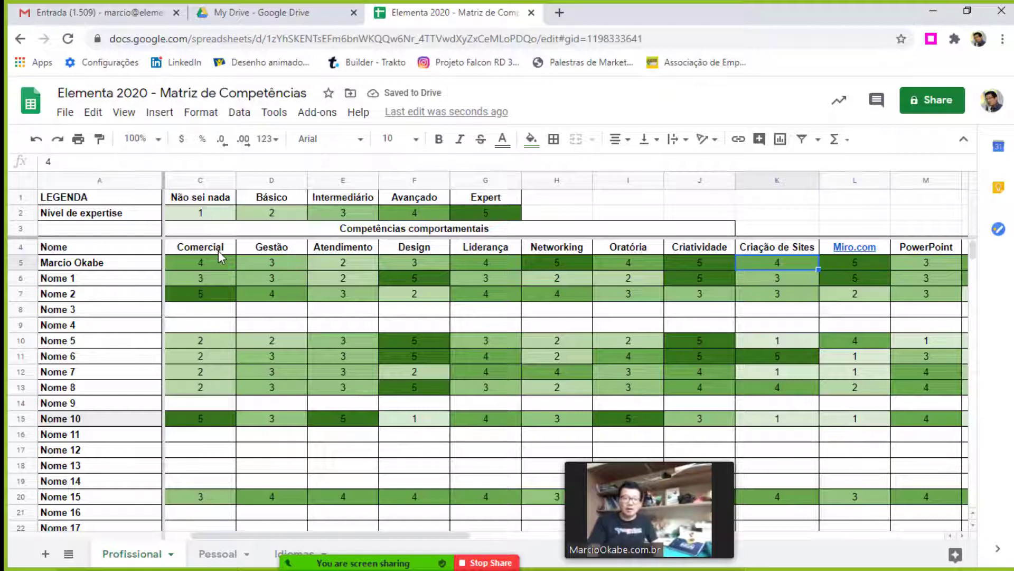
Enter scores 1, 2, 3, 4 and 5 for Nome 3 starting in B8.
key(Down)
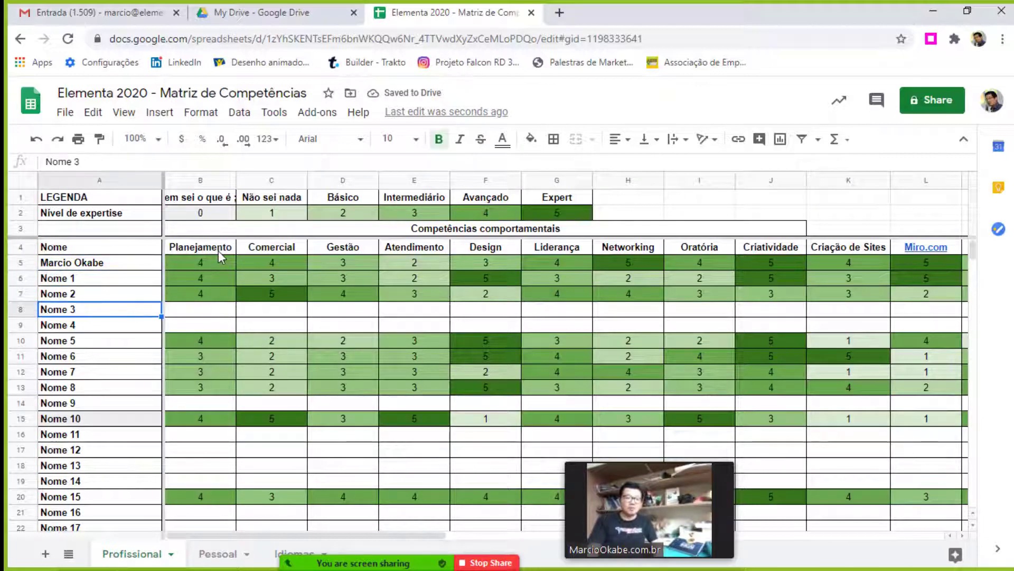
key(Right)
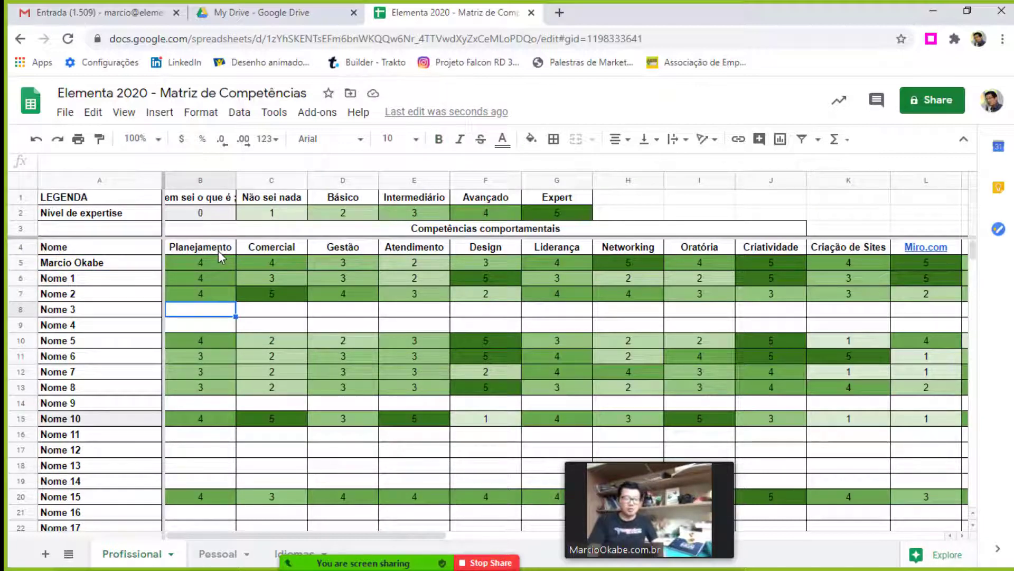
text(1)
key(Tab)
text(2)
key(Tab)
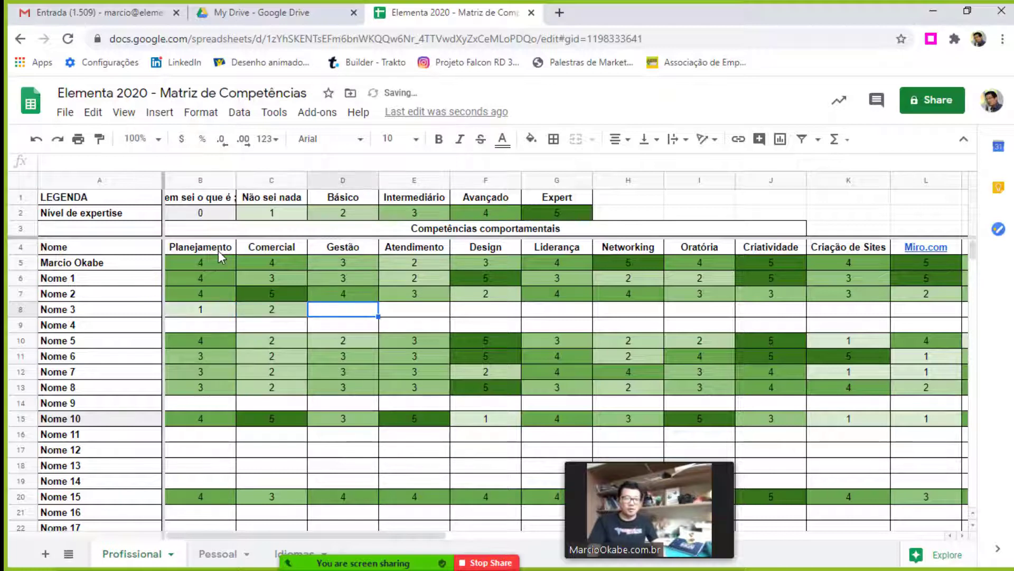
text(3)
key(Tab)
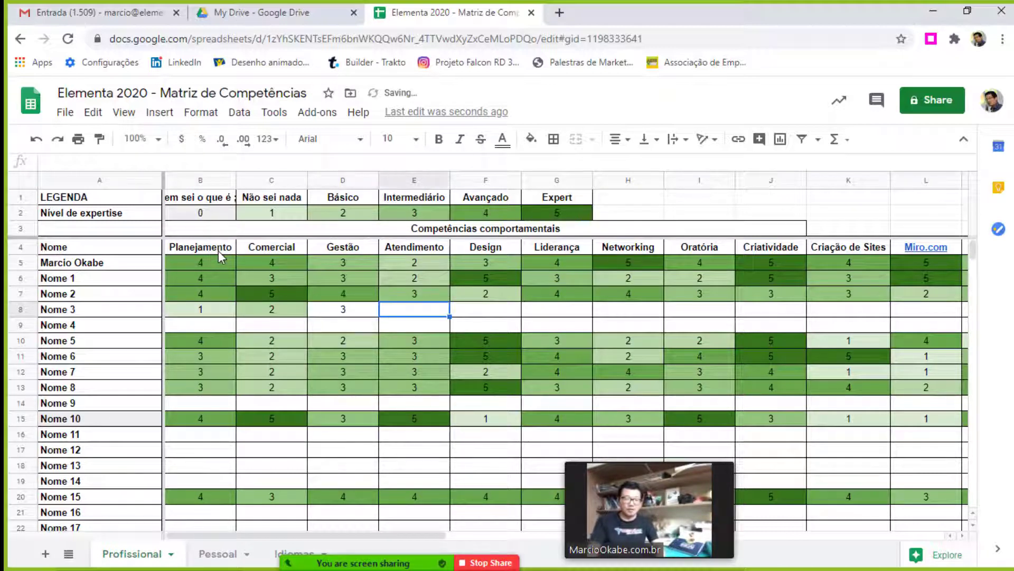
text(4)
key(Tab)
text(5)
key(Tab)
key(Down)
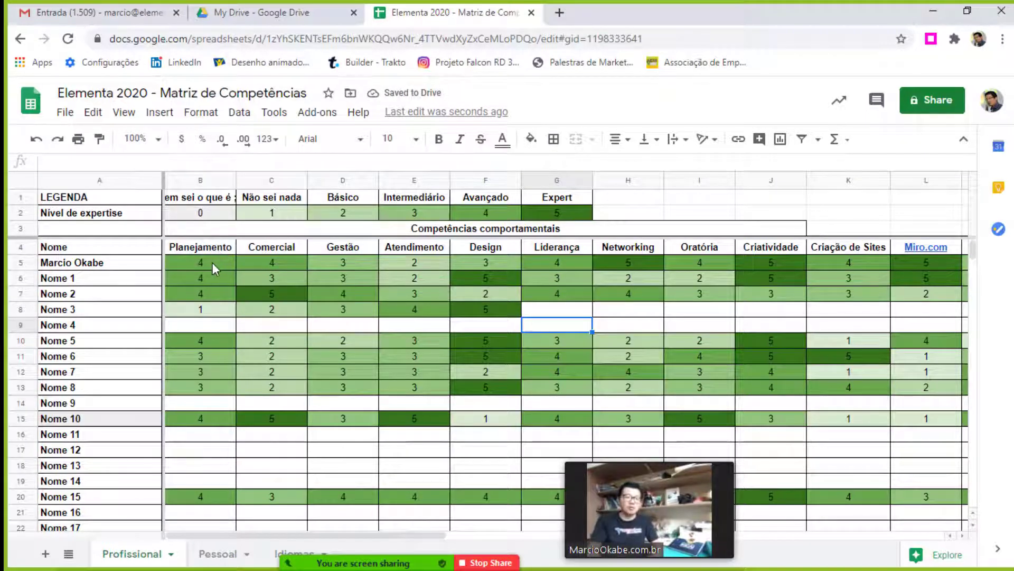
Select the score block T21:AD33 in the matrix.
click(211, 262)
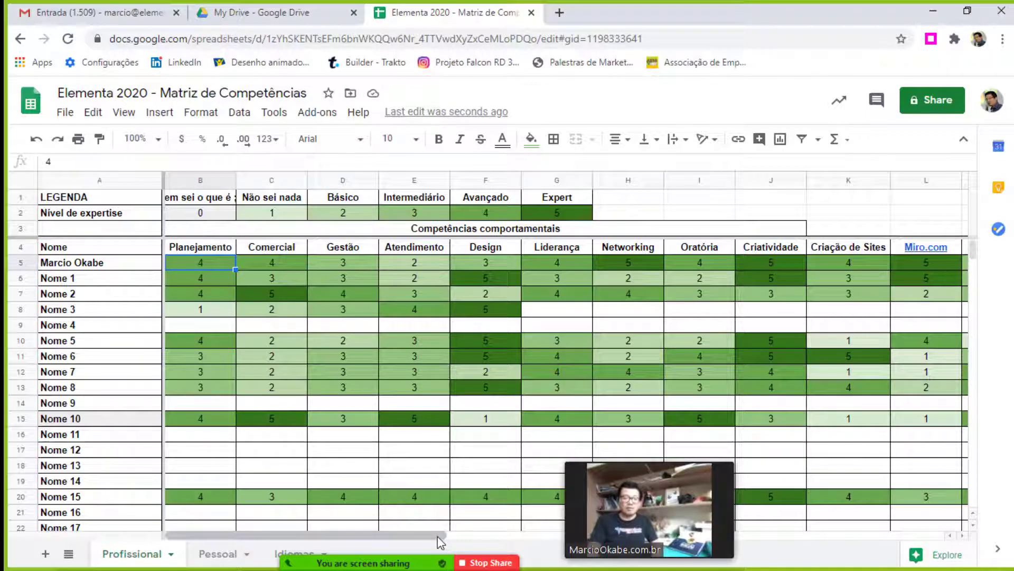
mouse_move(465, 539)
mouse_down()
mouse_move(845, 550)
mouse_move(899, 540)
mouse_up()
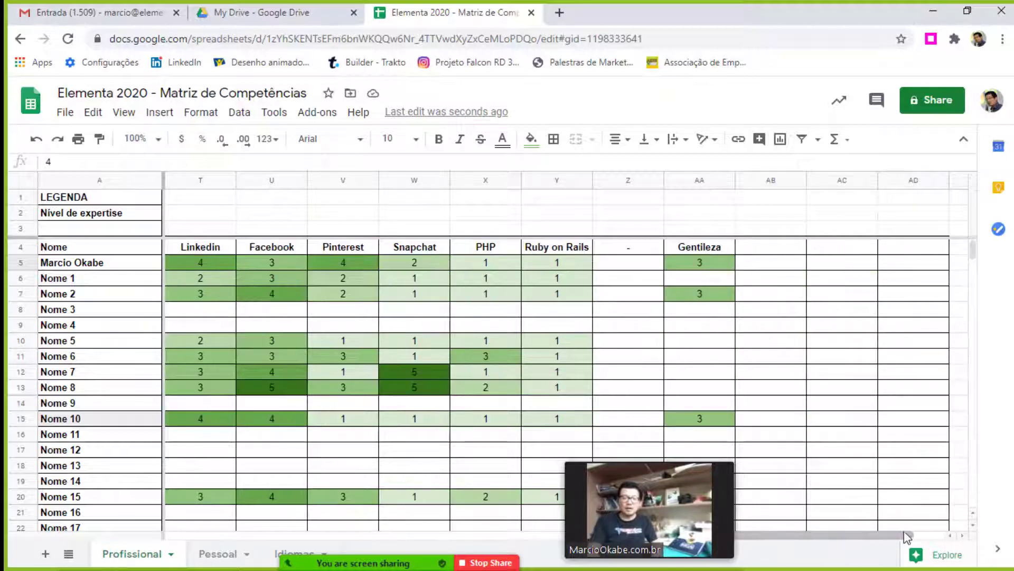
scroll(830, 399, down, 3)
scroll(830, 400, down, 1)
scroll(829, 400, down, 3)
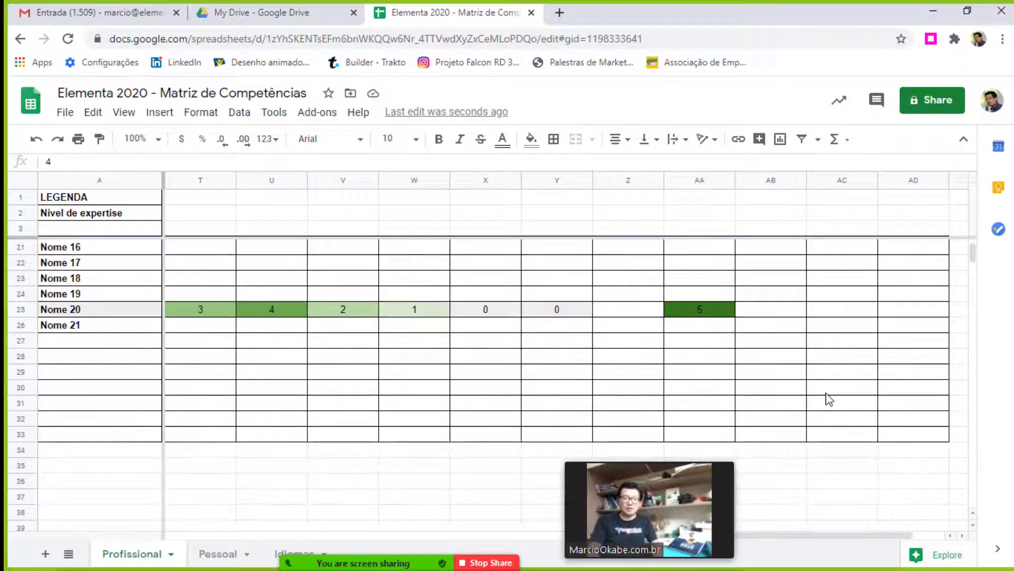
shift+click(912, 438)
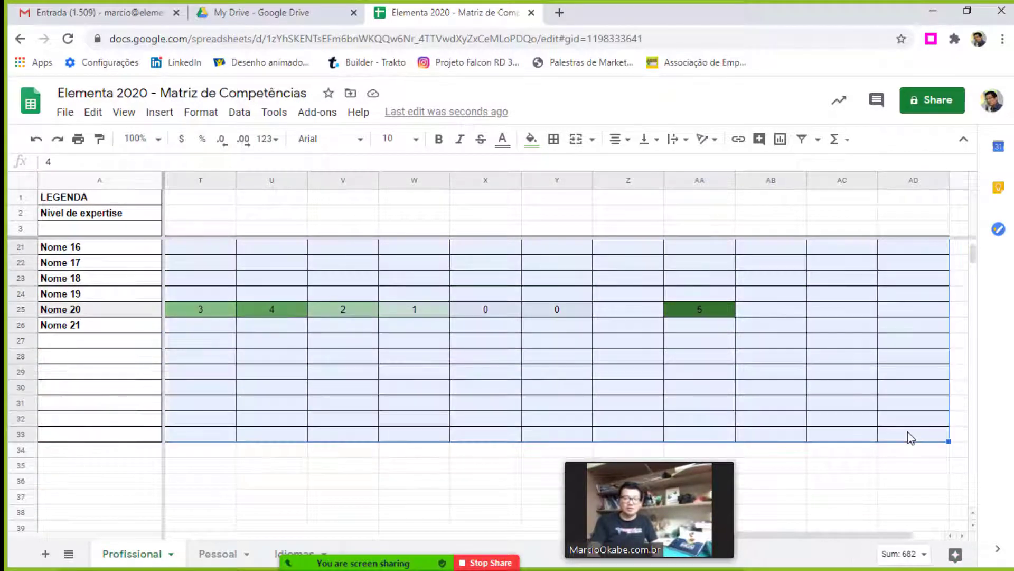
Review the conditional format rules from Fill color, then close that sidebar.
click(531, 139)
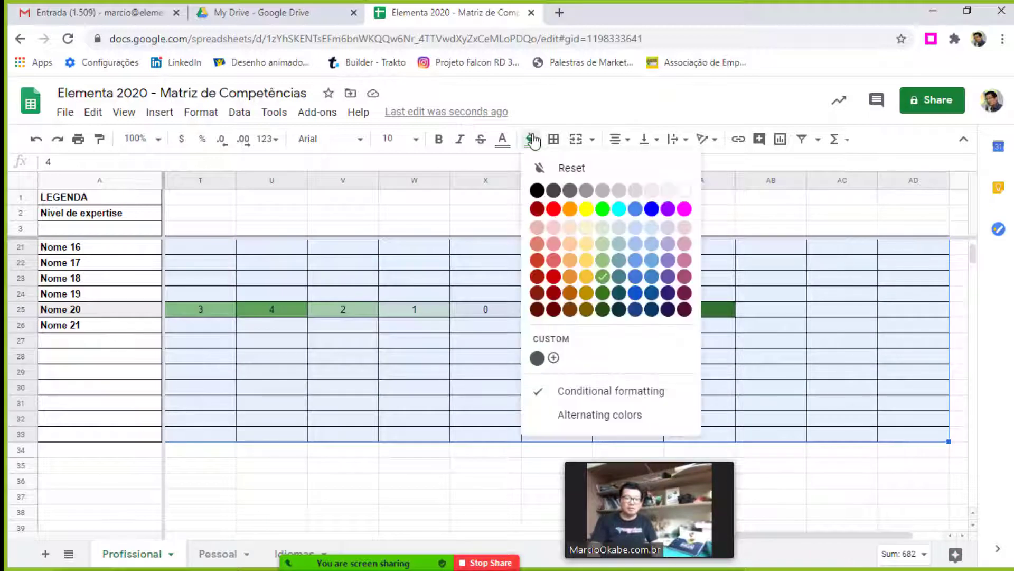
click(608, 391)
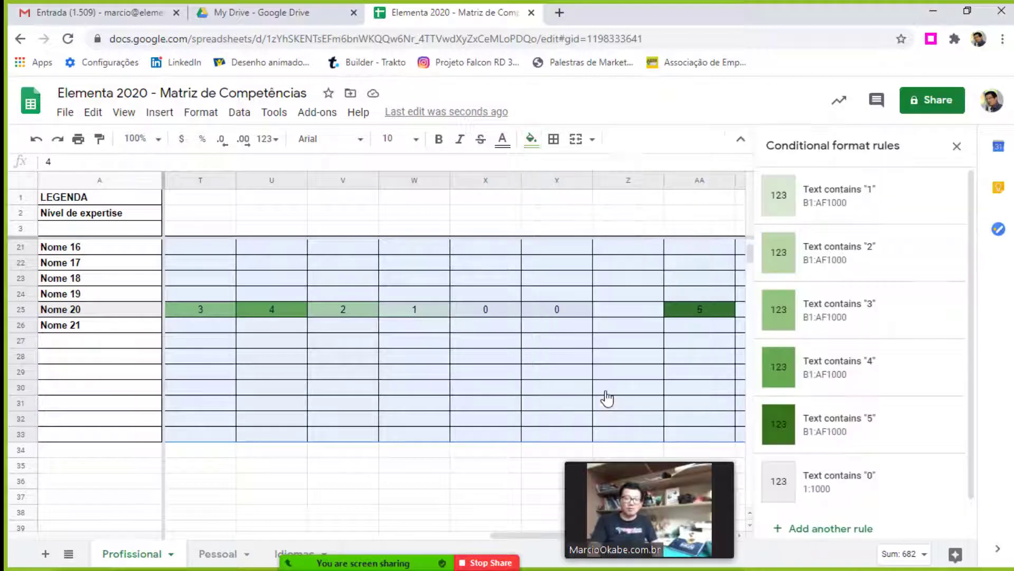
mouse_move(862, 309)
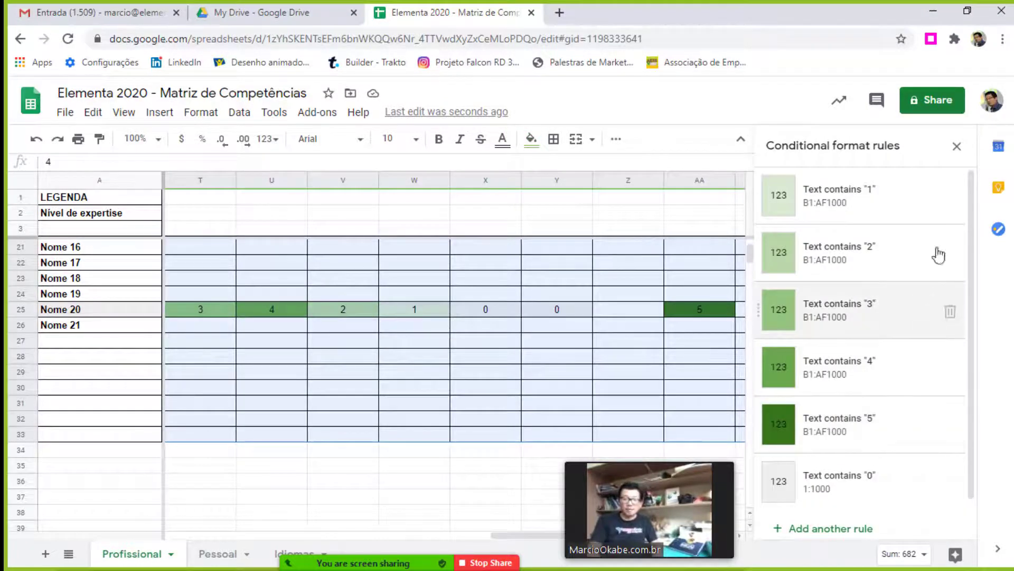
scroll(927, 368, down, 1)
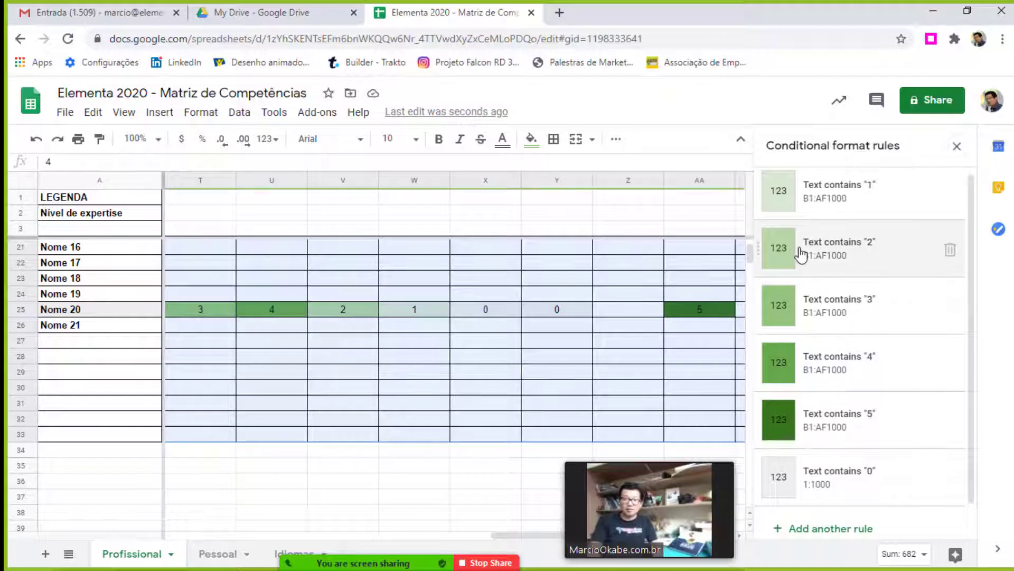
click(957, 150)
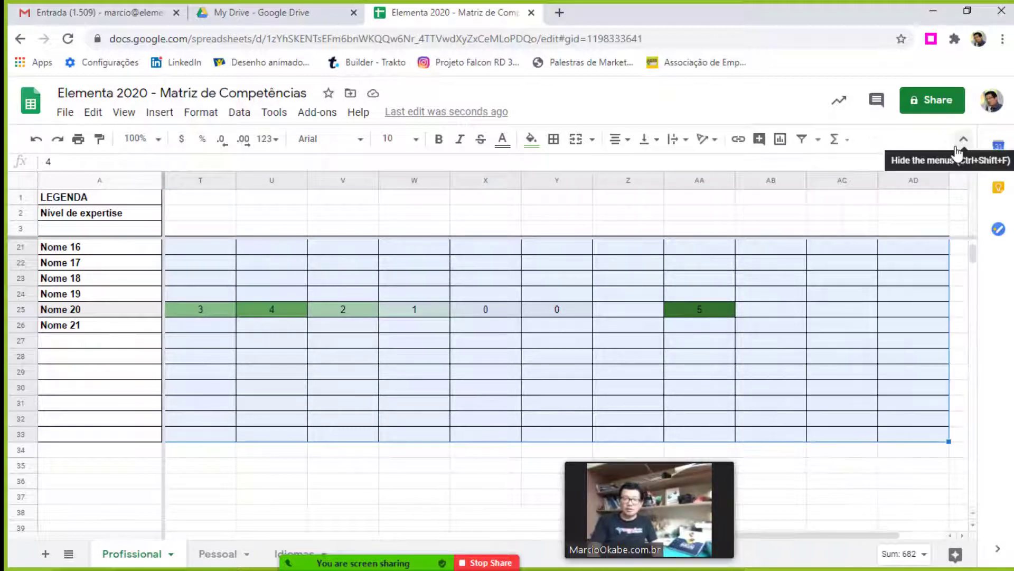
Look over the Alternating colors settings without applying any, then close them.
click(531, 139)
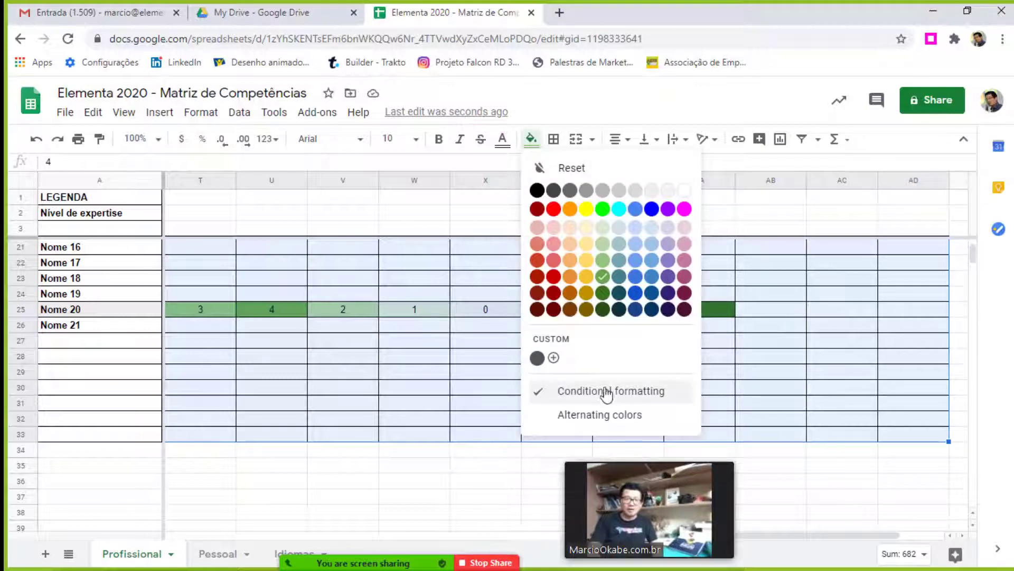
click(607, 414)
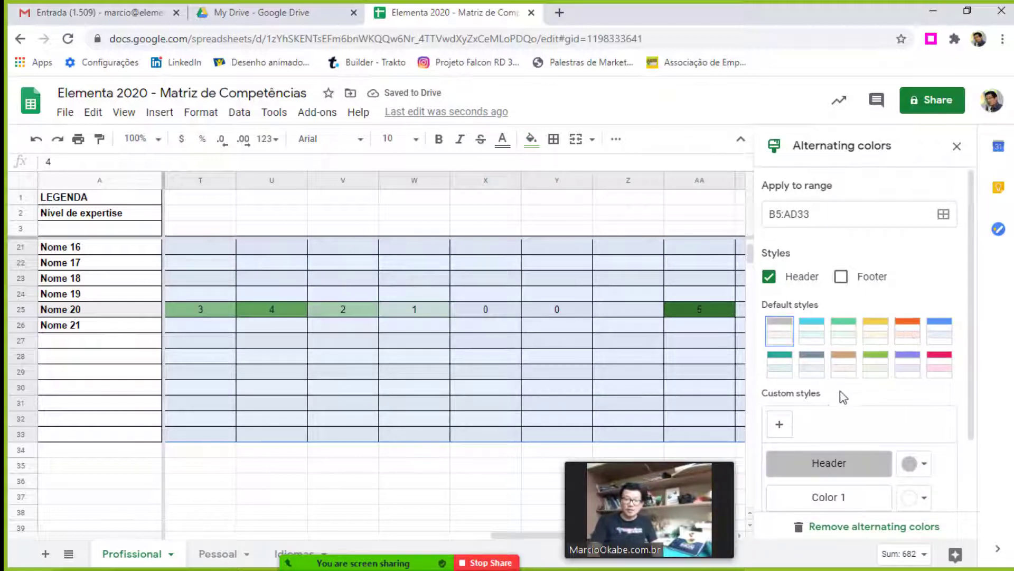
scroll(833, 388, down, 2)
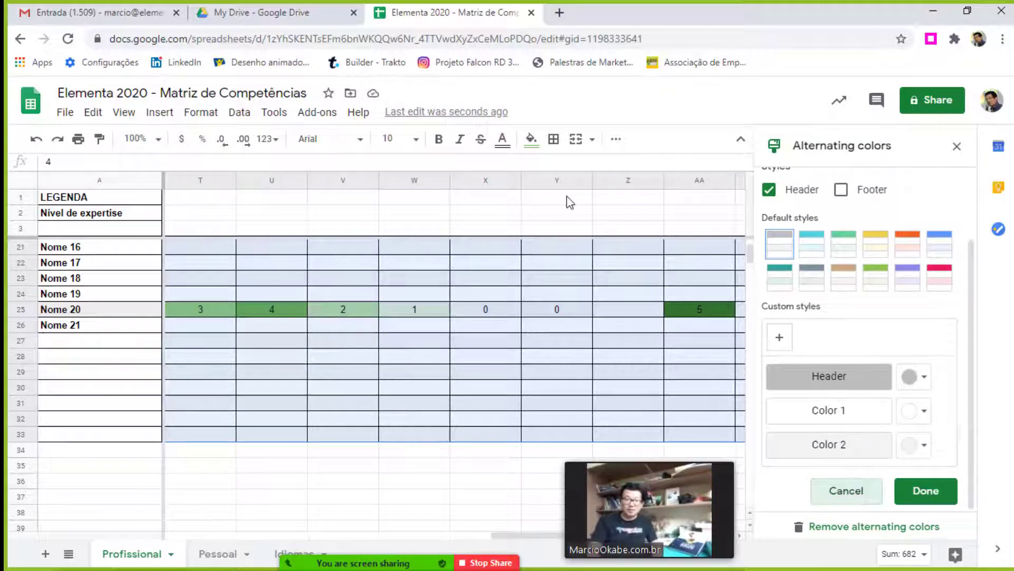
click(957, 146)
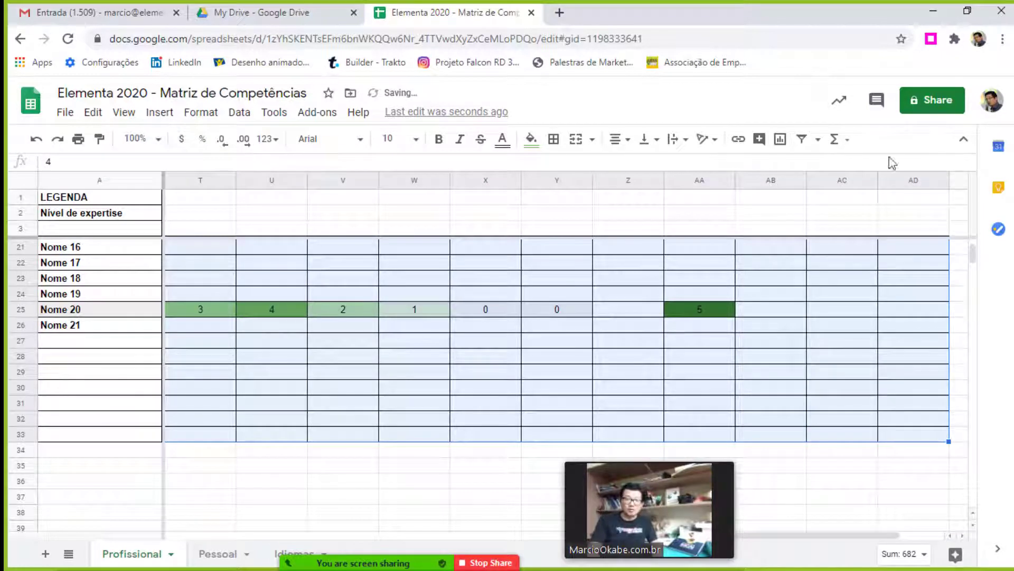
click(530, 138)
Change the Text contains "5" rule's fill from dark green to cyan and save it.
click(599, 392)
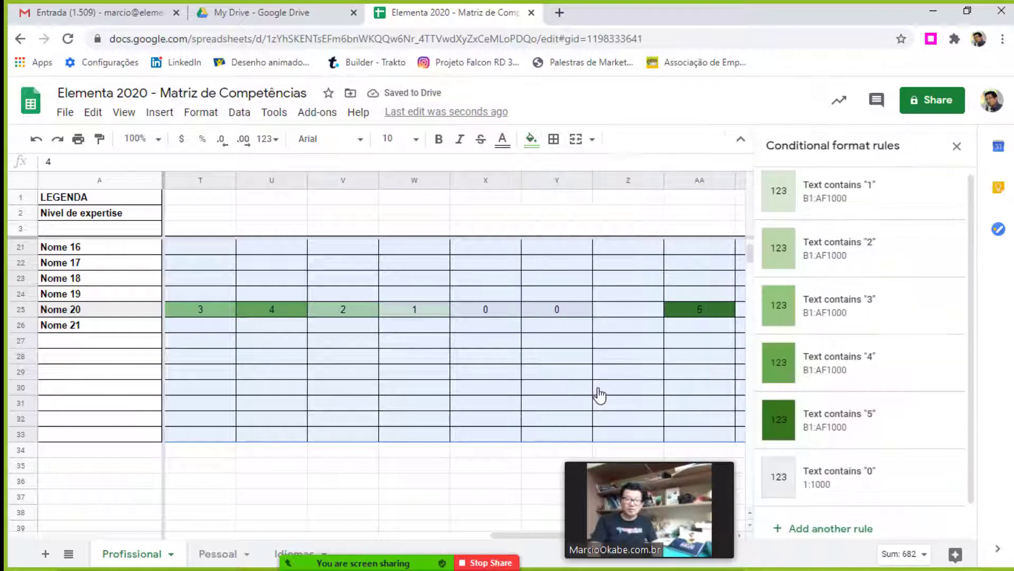
mouse_move(855, 419)
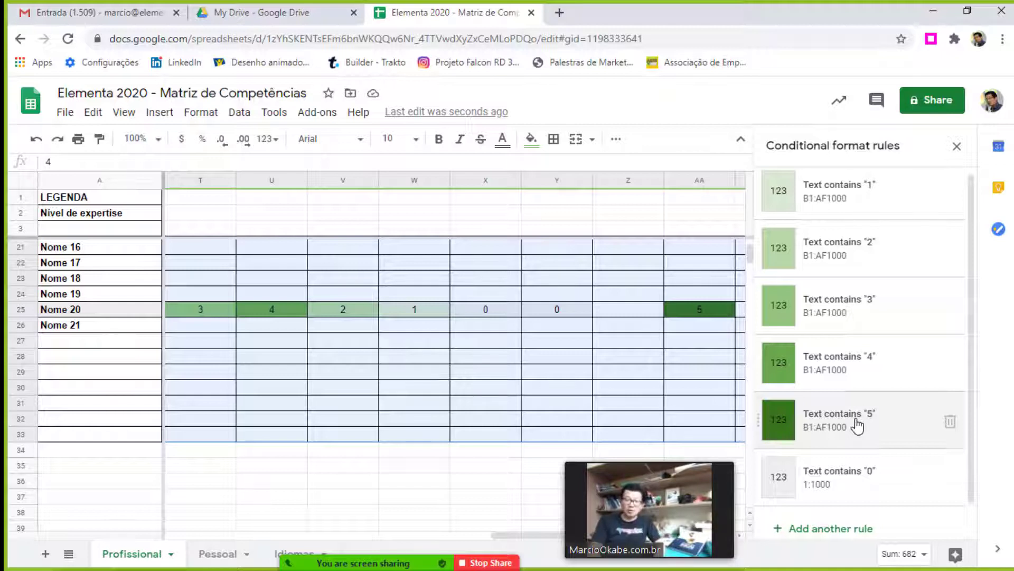
click(857, 425)
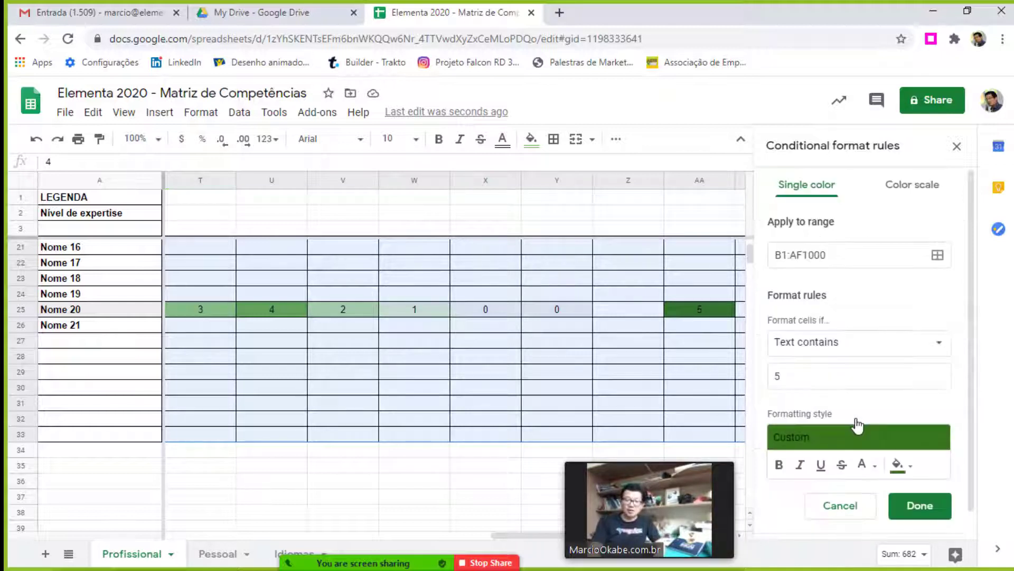
click(909, 467)
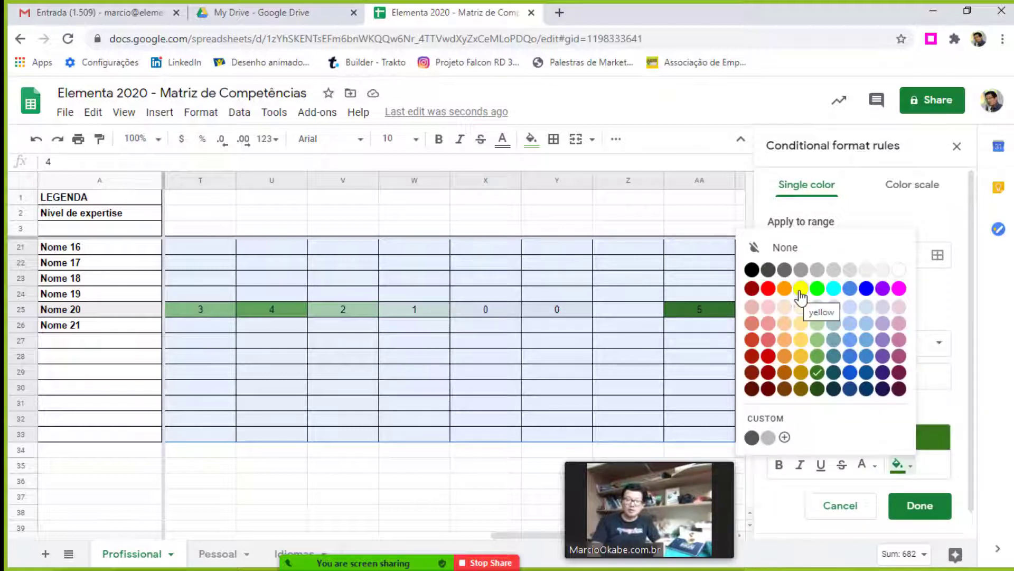
click(834, 289)
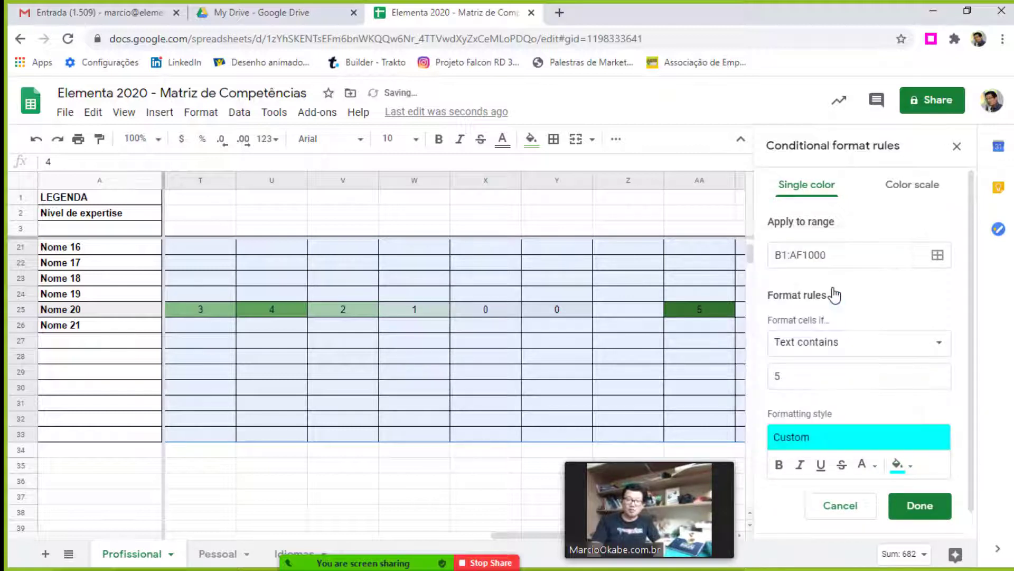
click(918, 509)
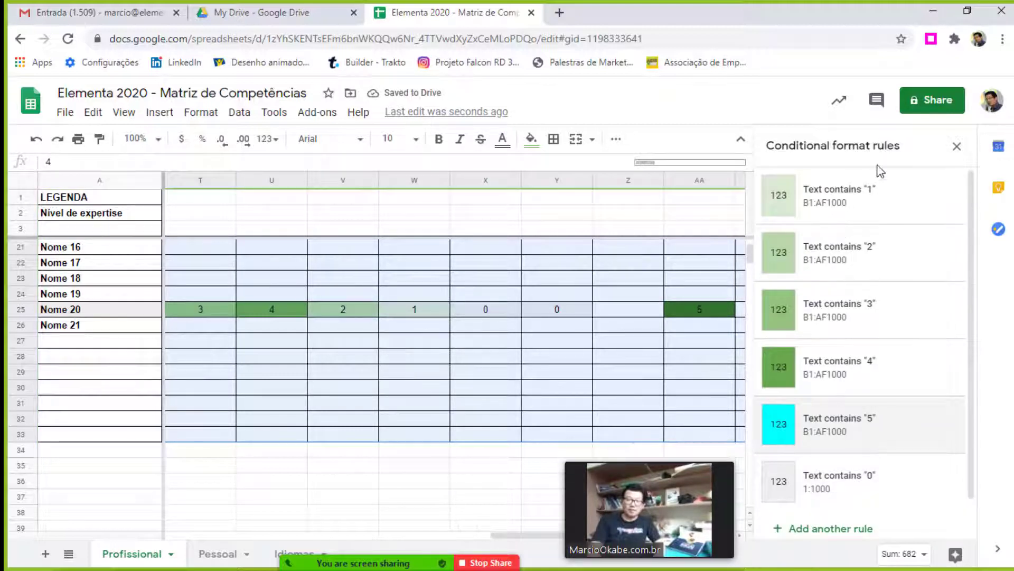
Recheck the level-5 rule, confirm it, and close the conditional format rules.
scroll(874, 359, down, 1)
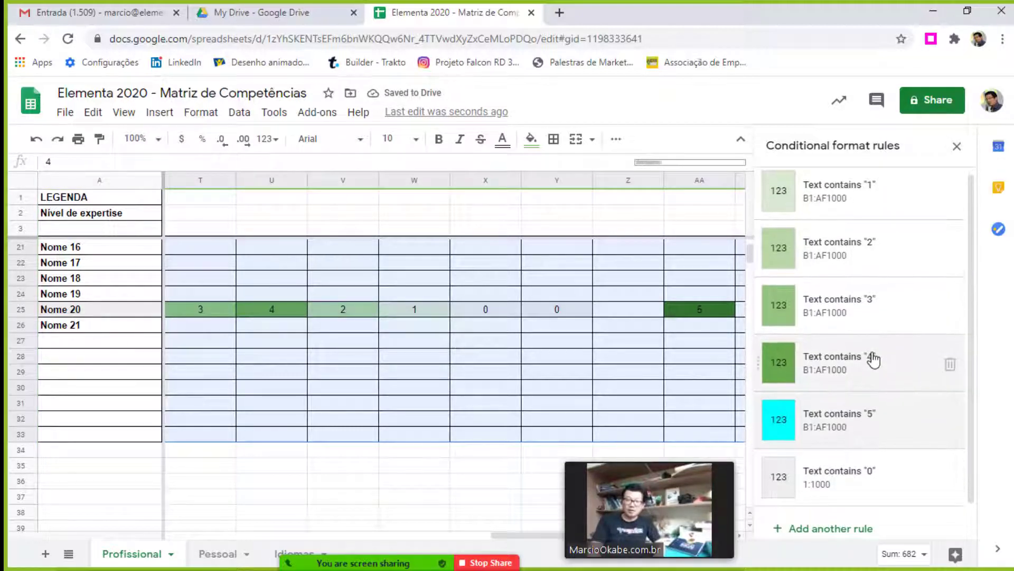
click(859, 421)
double_click(820, 375)
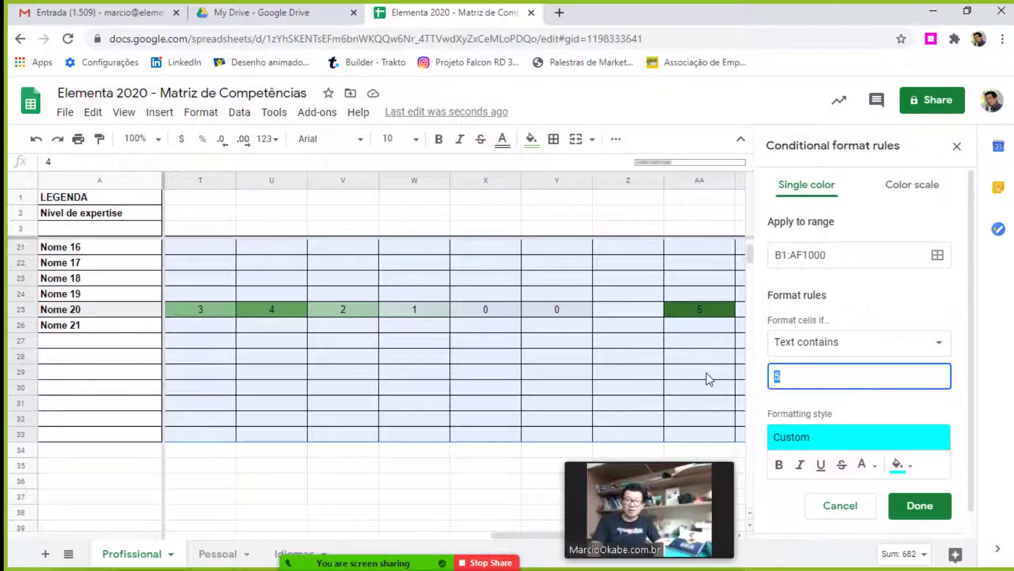
click(921, 505)
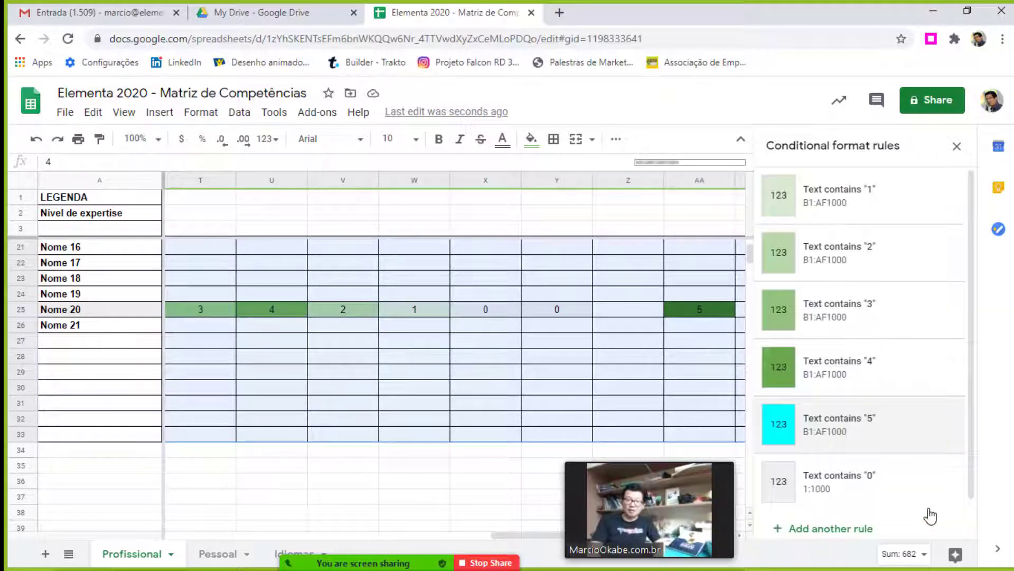
click(650, 362)
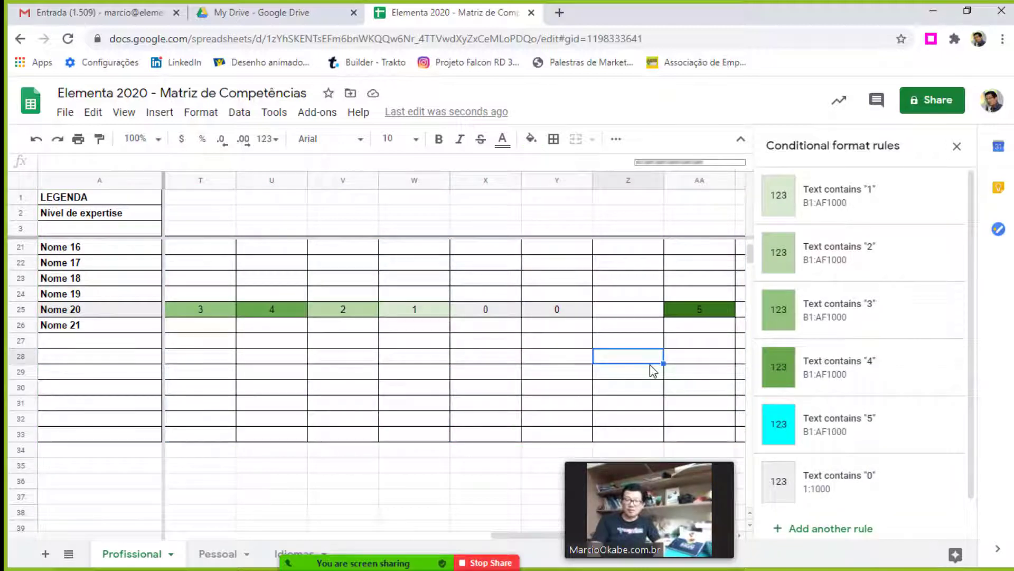
click(956, 146)
Verify a cyan level-5 score in P11, then stop the Zoom screen share.
drag(914, 420, 645, 294)
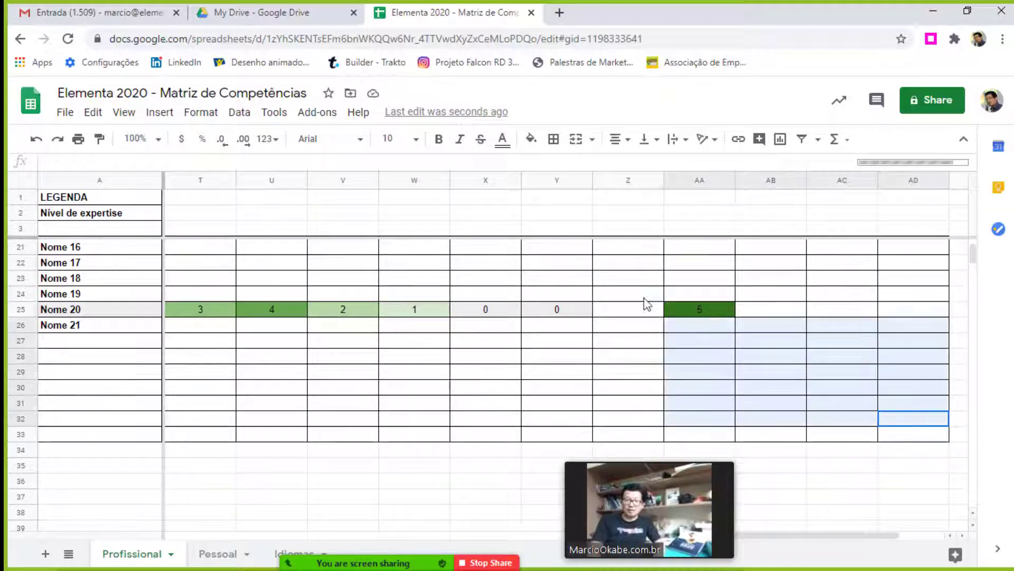
drag(897, 443, 158, 118)
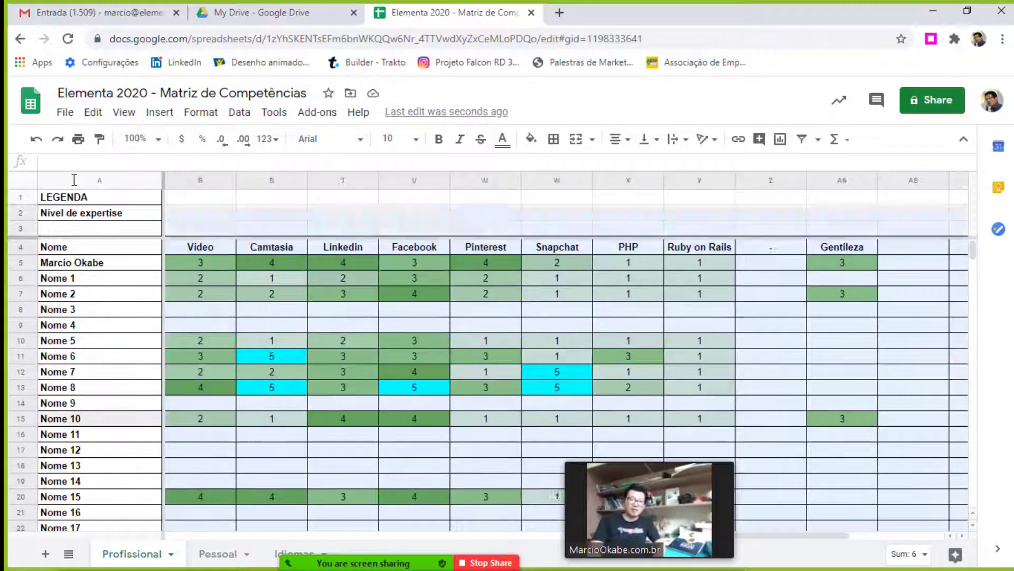
mouse_move(158, 118)
mouse_down()
mouse_move(63, 204)
mouse_move(281, 371)
mouse_up()
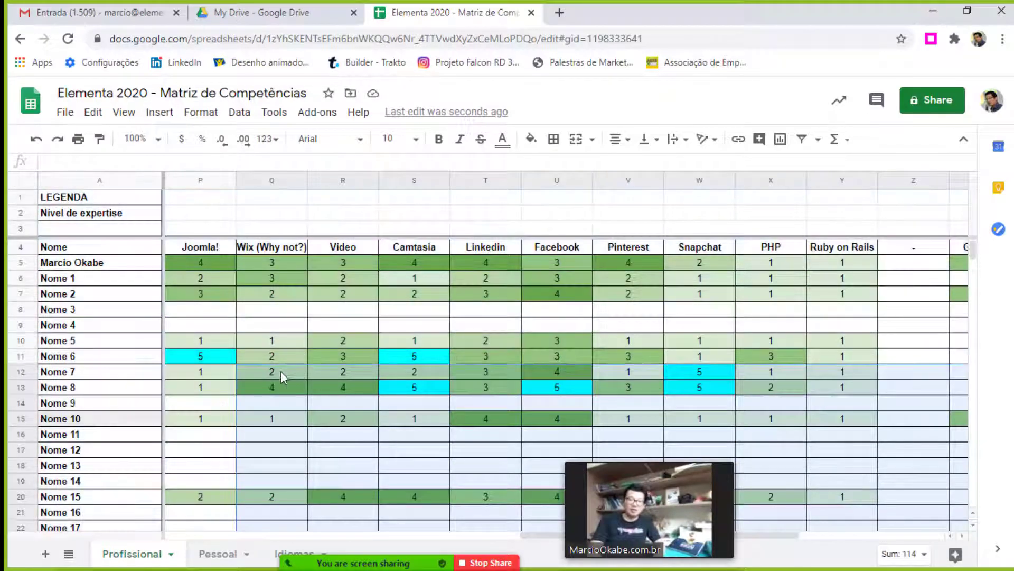
click(221, 361)
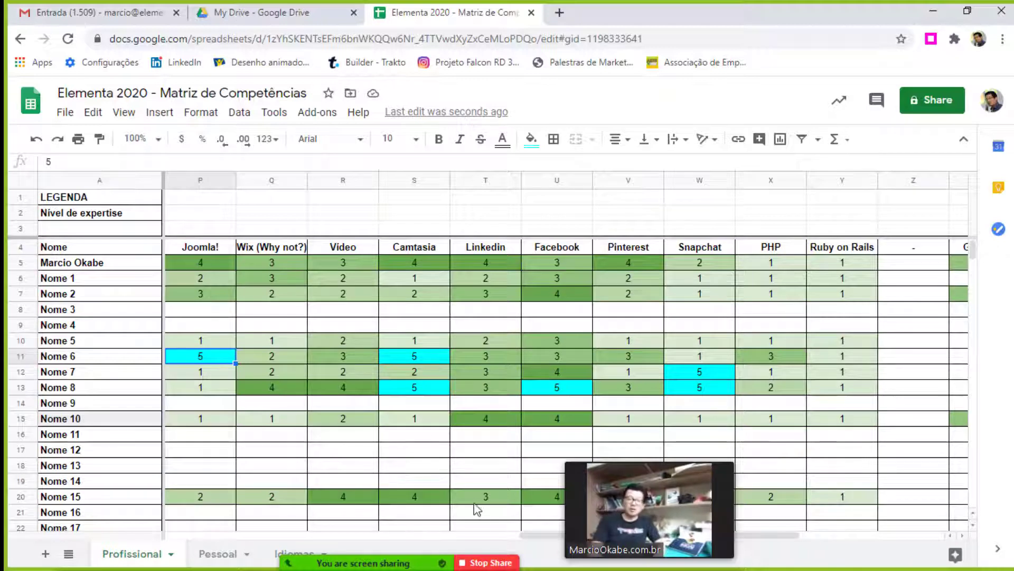
click(486, 560)
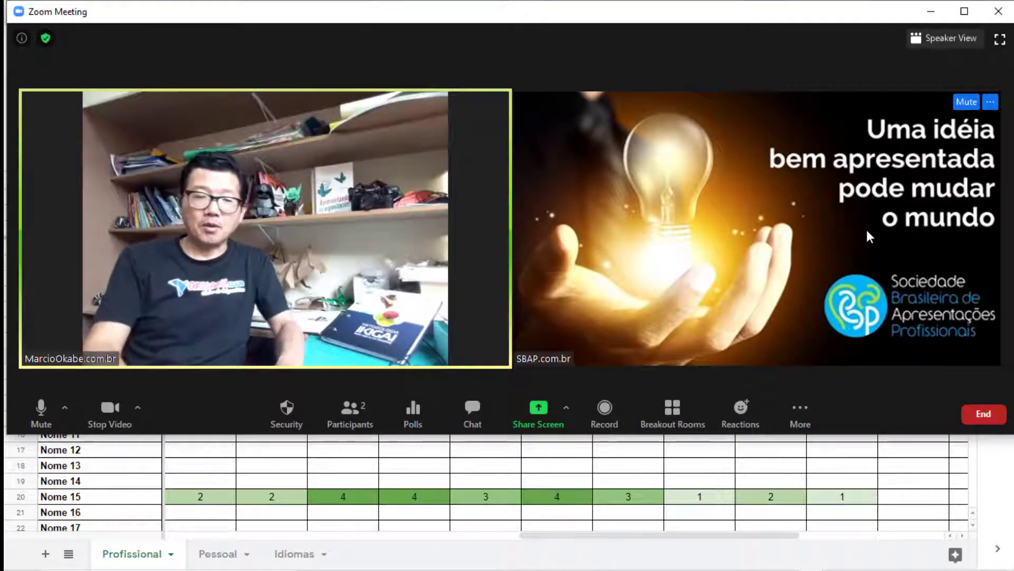
Switch from the Zoom meeting to the 'Design sem nome' presentation slides.
key(alt+Tab)
key(Tab)
key(Tab)
key(Tab)
key(Tab)
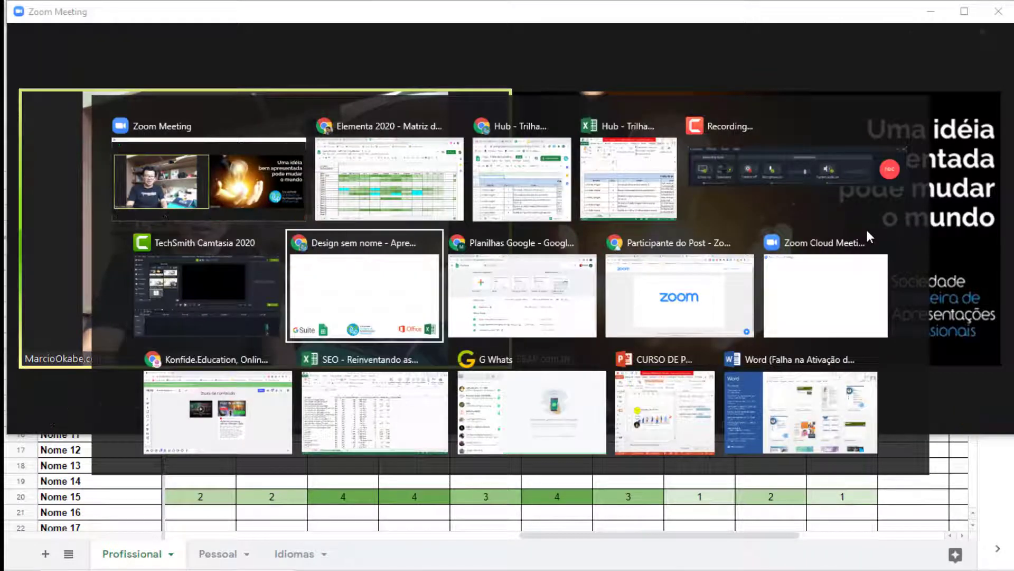
key(alt+Tab)
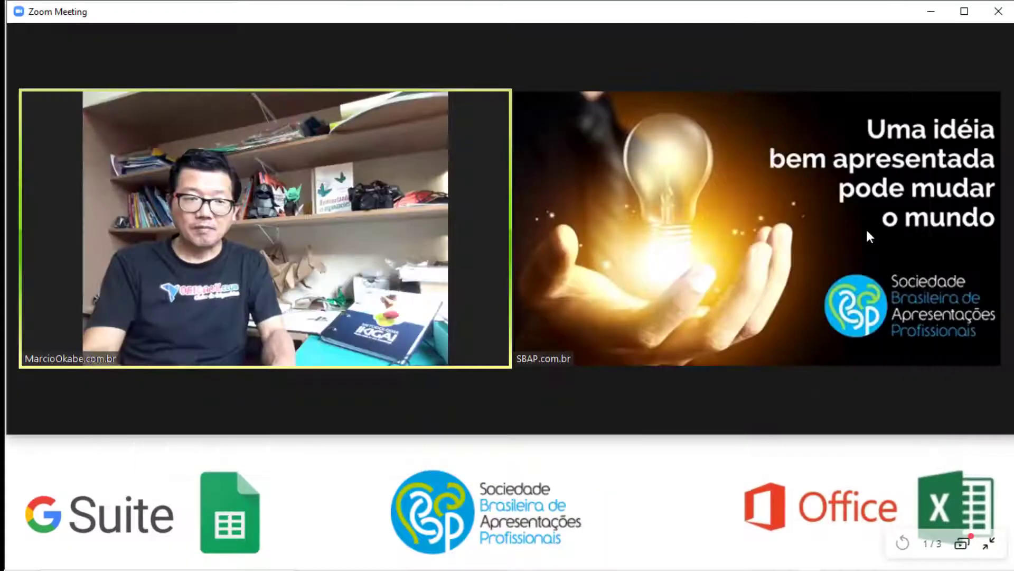